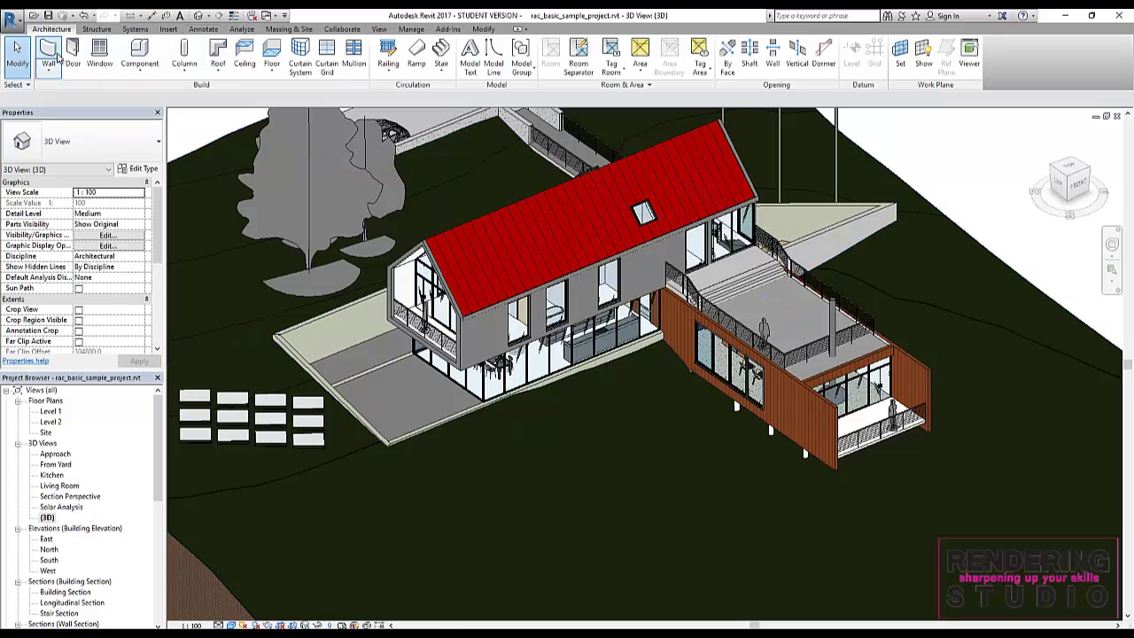
left_click(104, 29)
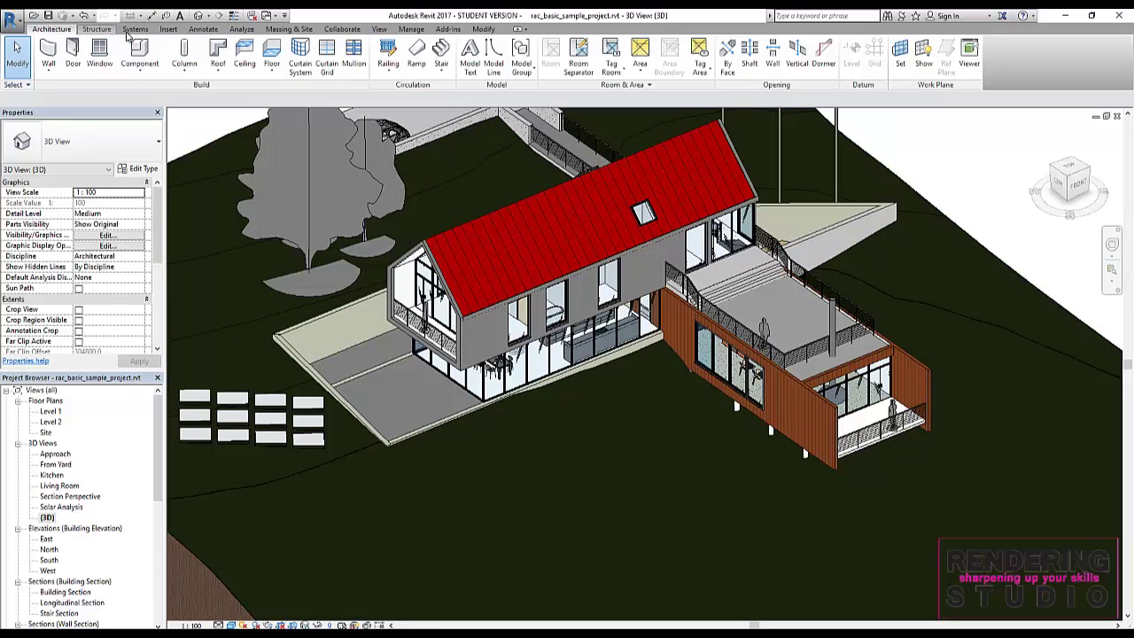
left_click(136, 30)
left_click(51, 30)
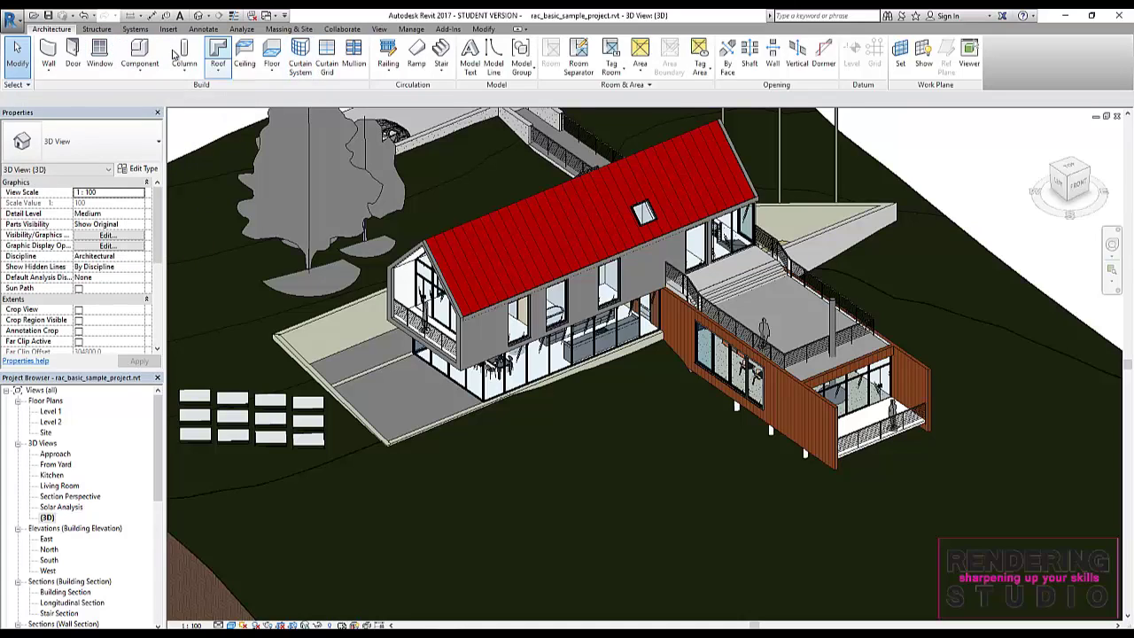
left_click(381, 30)
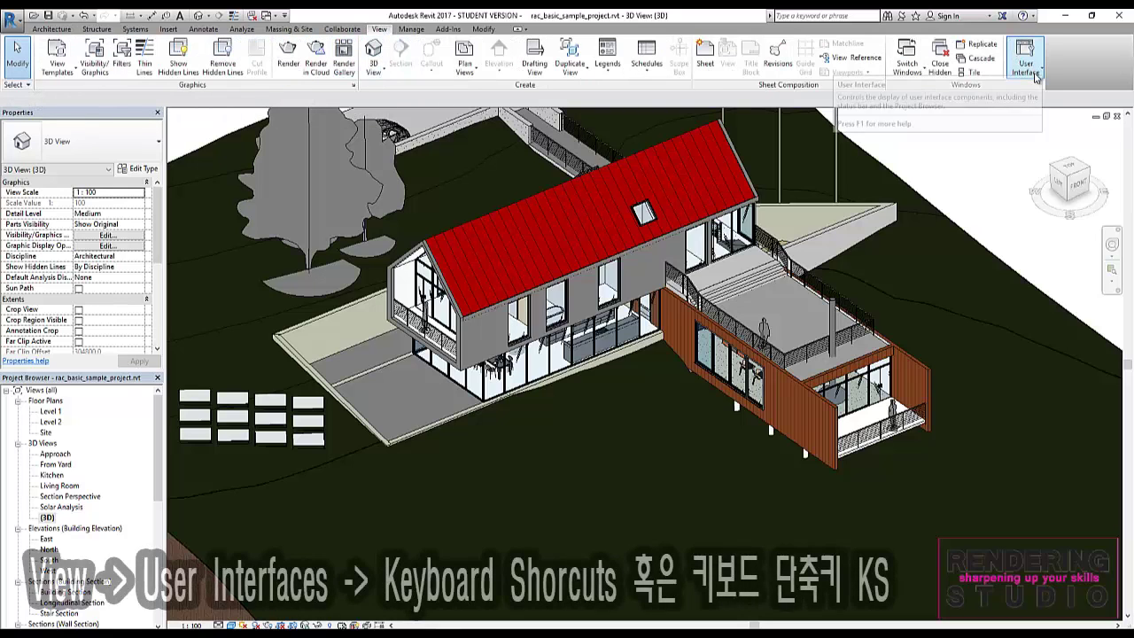
left_click(1033, 73)
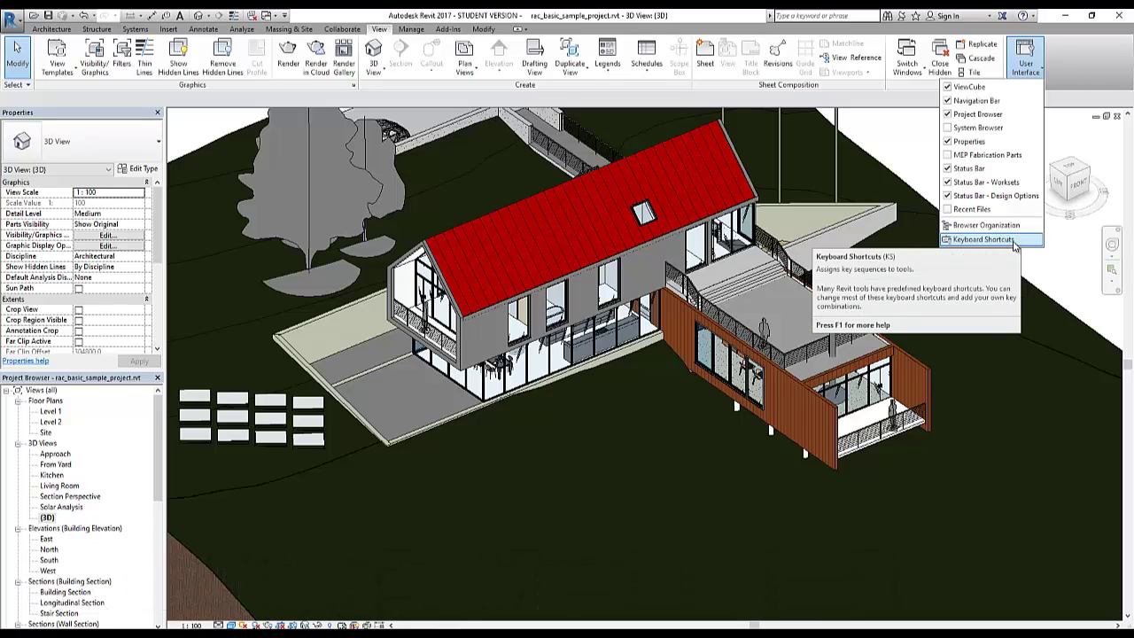
left_click(1078, 69)
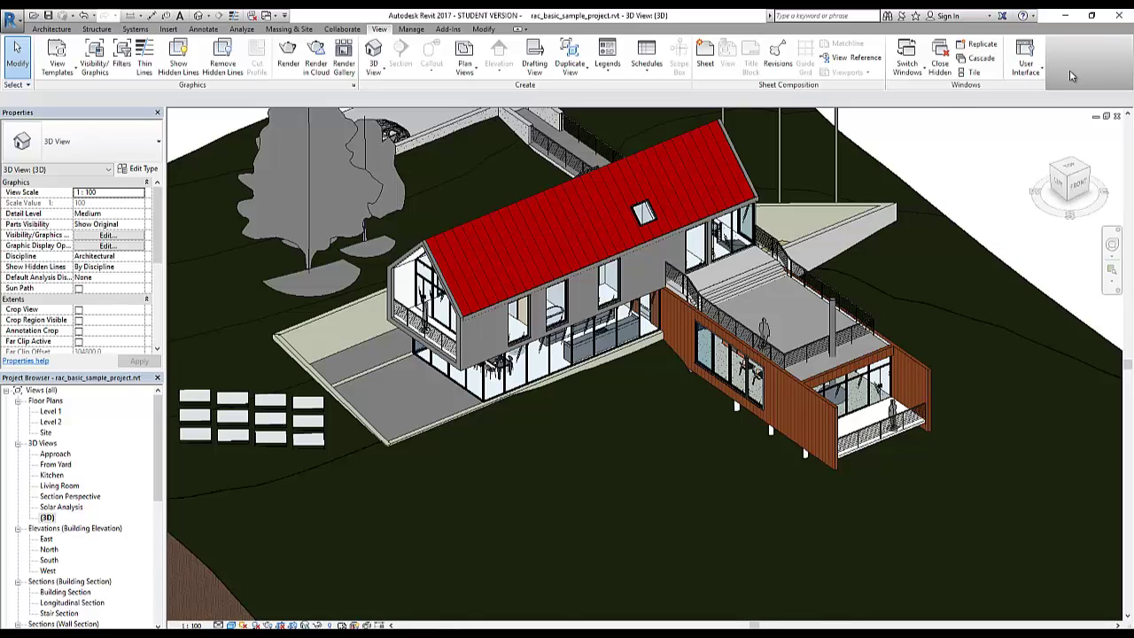
Open the Keyboard Shortcuts settings, examine the list of commands and their assigned shortcuts, and close the settings
key("k")
key("s")
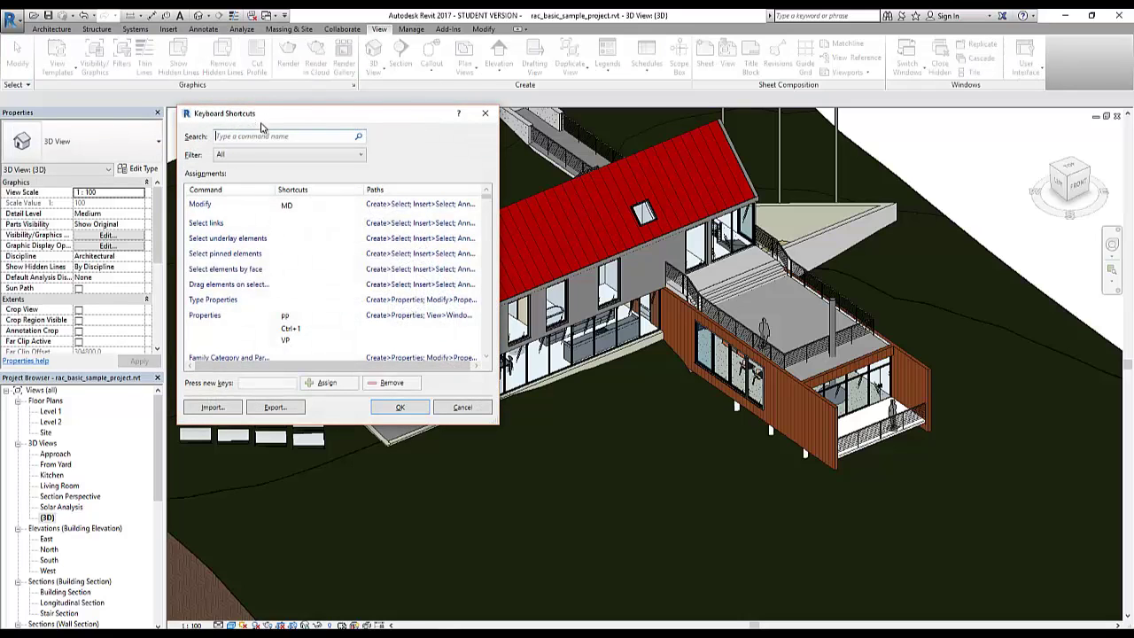
left_click_drag(259, 118, 235, 191)
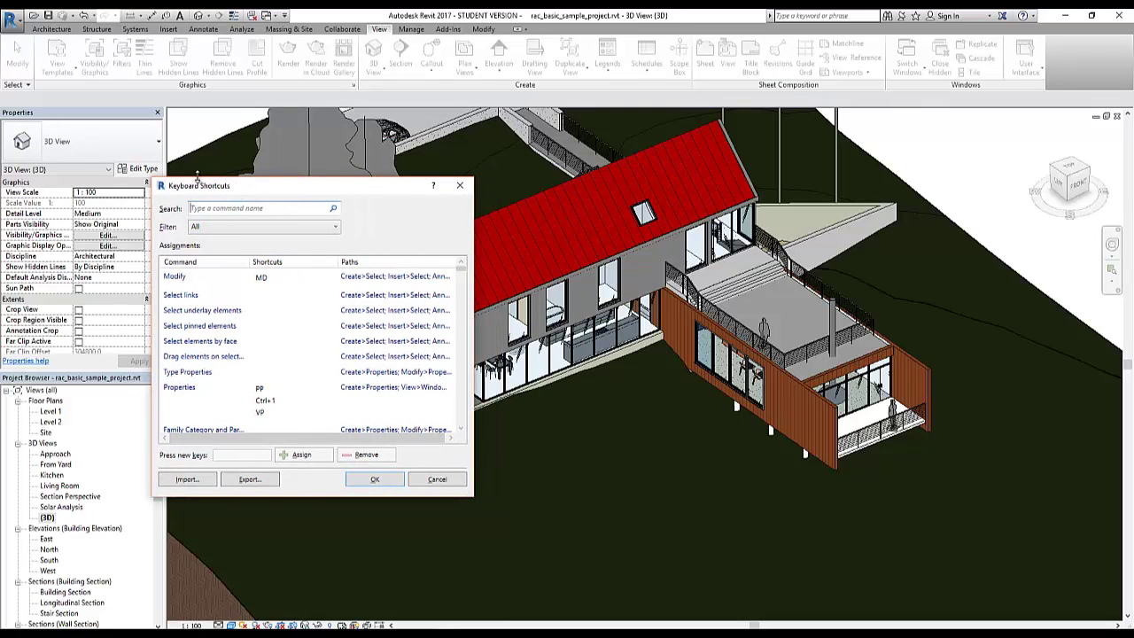
left_click_drag(378, 193, 426, 186)
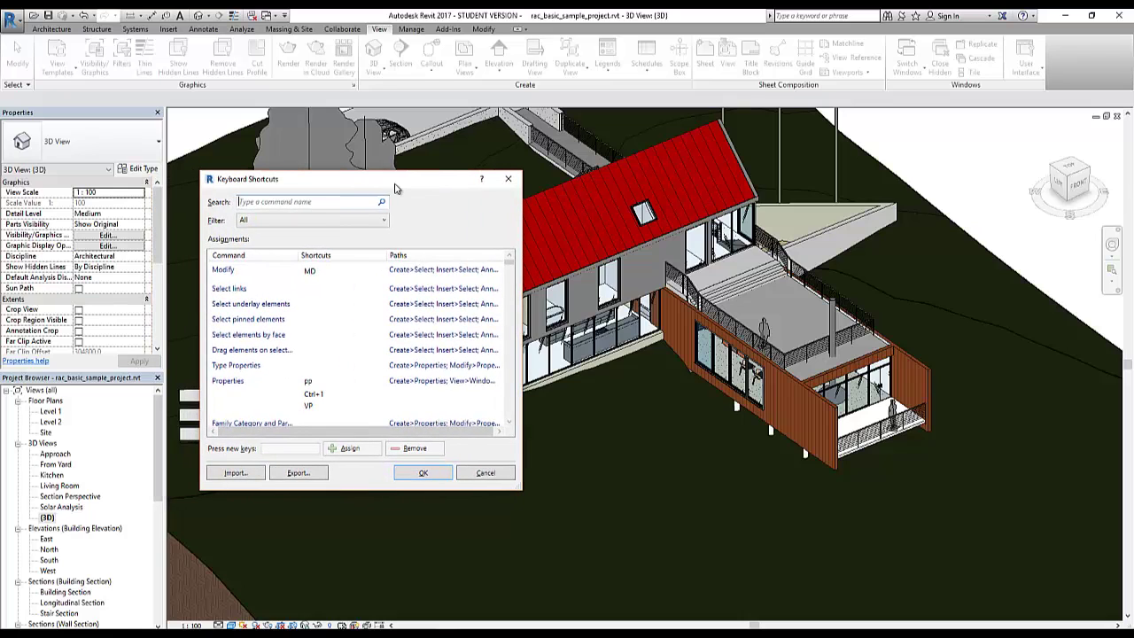
scroll(310, 294, "down", 4)
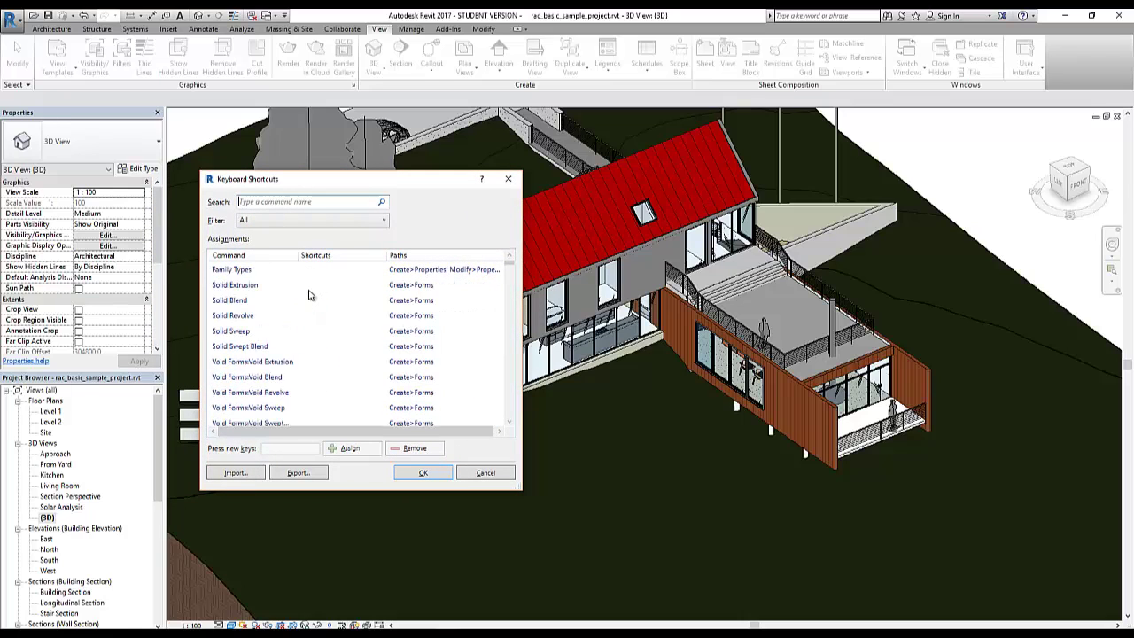
scroll(309, 290, "up", 2)
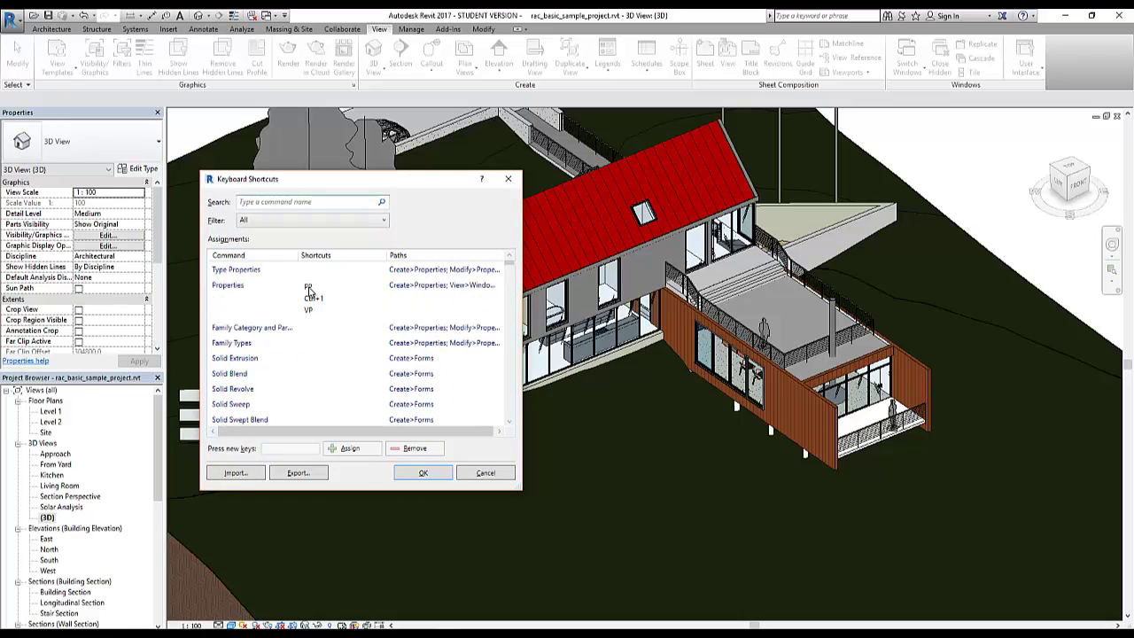
scroll(303, 302, "down", 2)
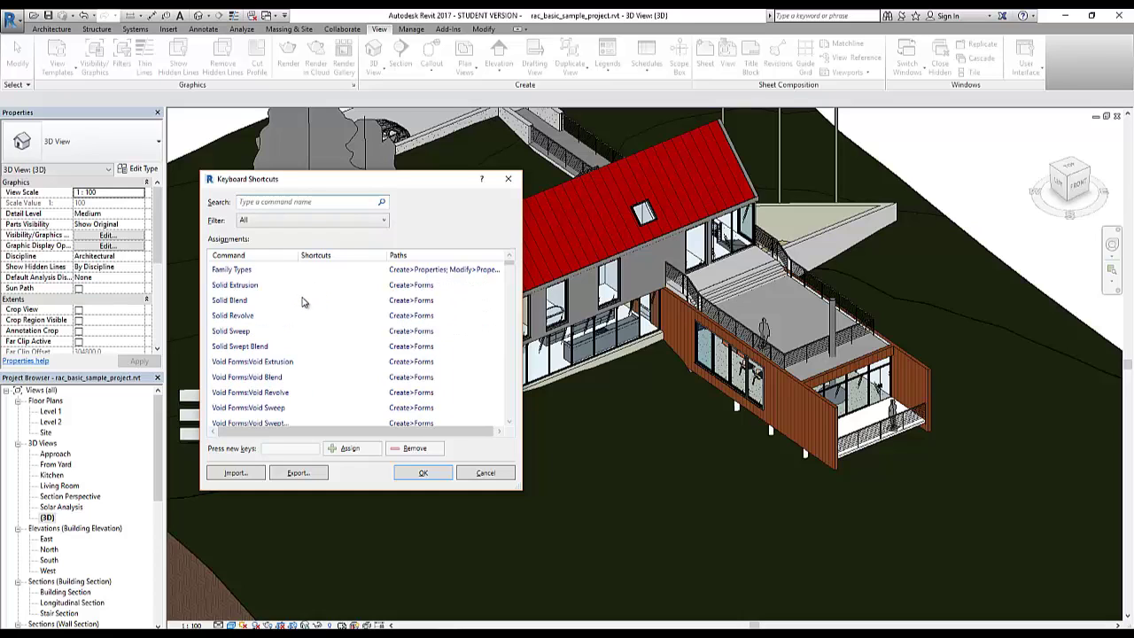
scroll(304, 303, "down", 4)
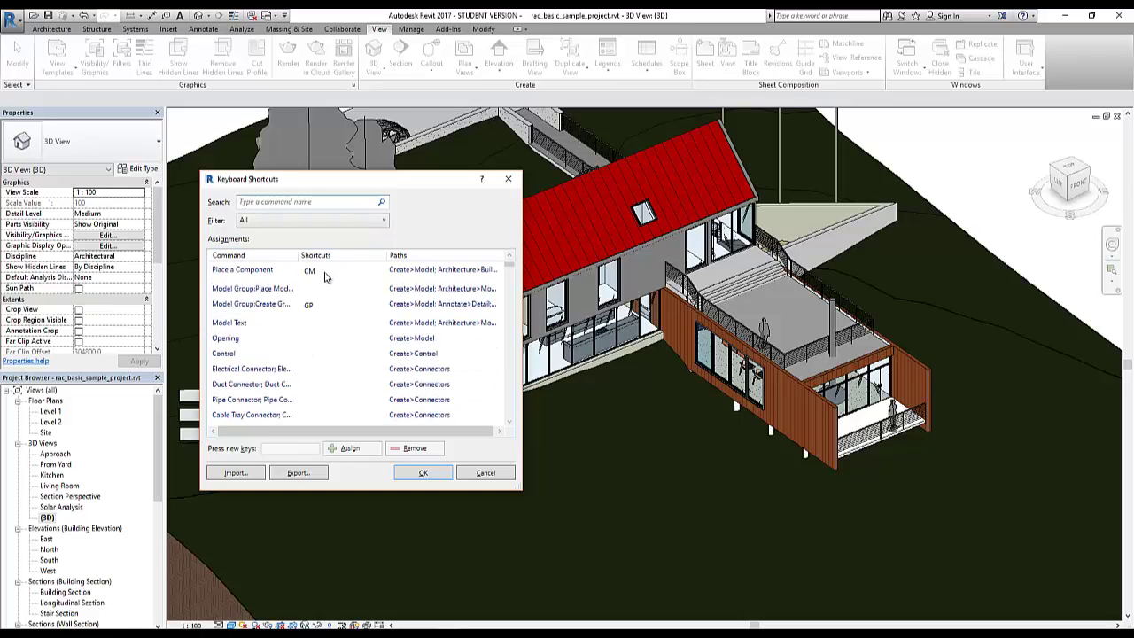
scroll(326, 284, "down", 3)
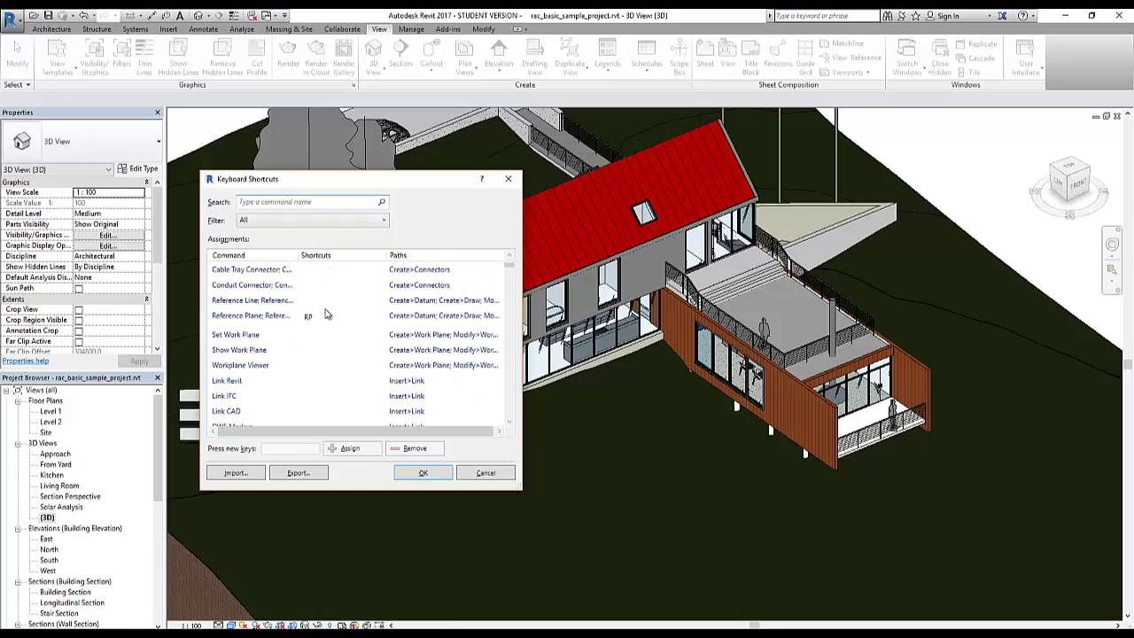
scroll(330, 302, "up", 2)
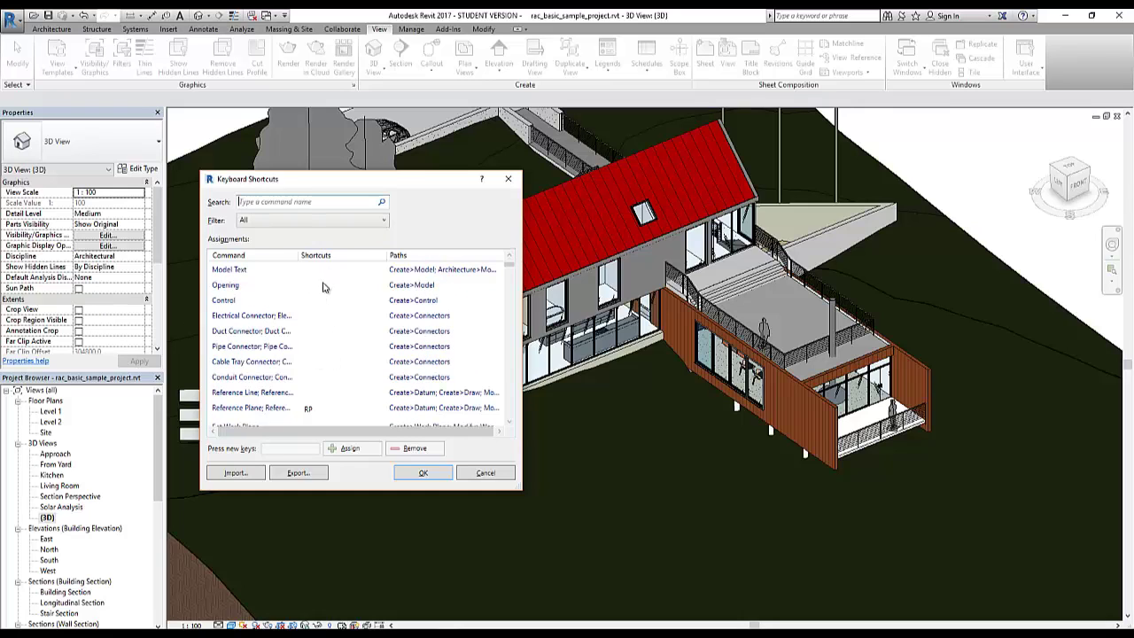
scroll(328, 286, "down", 4)
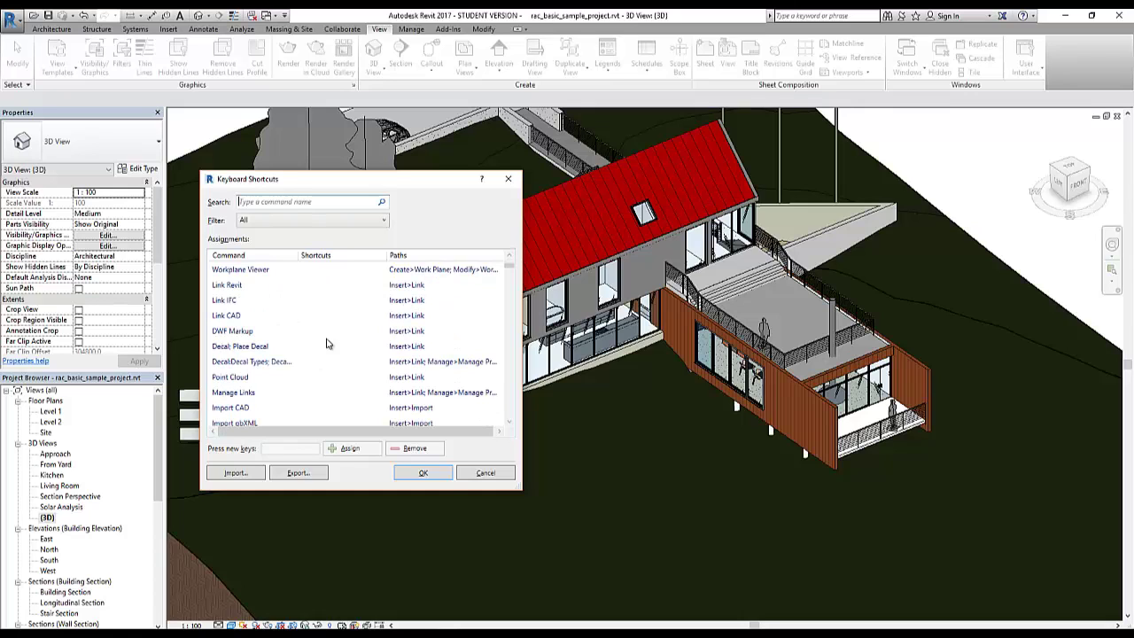
key("Escape")
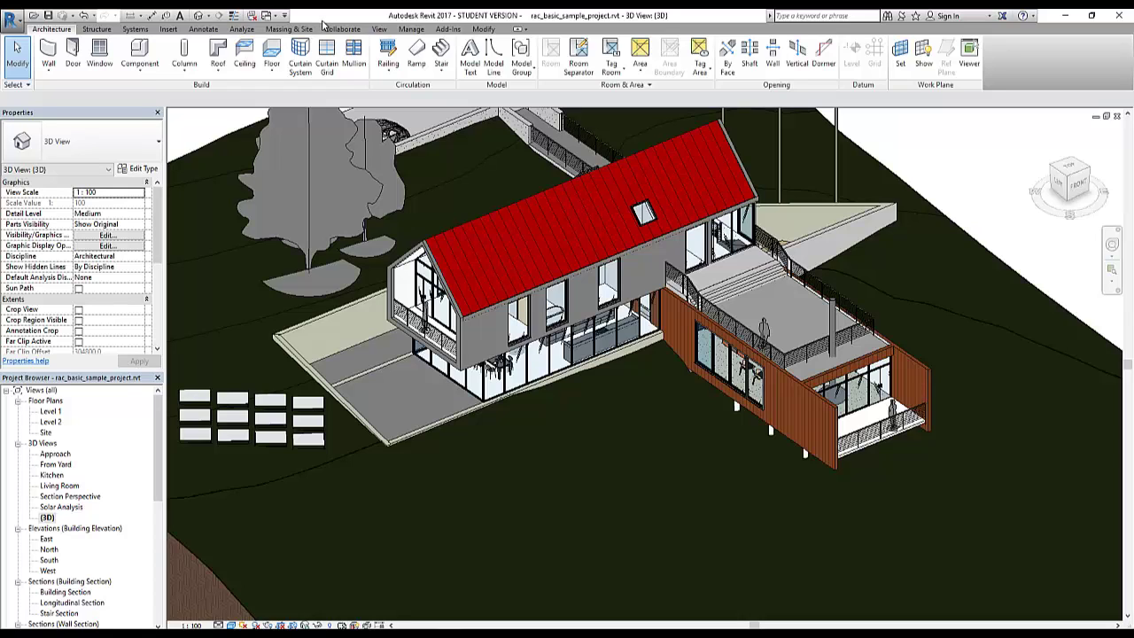
Open the Keyboard Shortcuts settings again and search the commands for "roof"
left_click(379, 29)
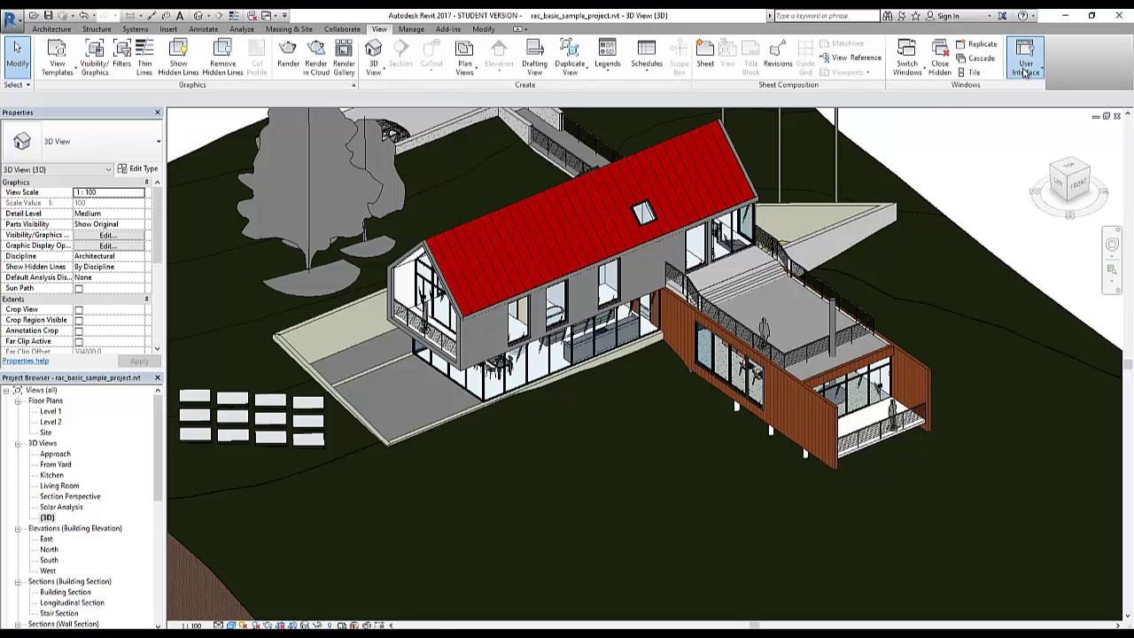
left_click(1025, 71)
left_click(966, 245)
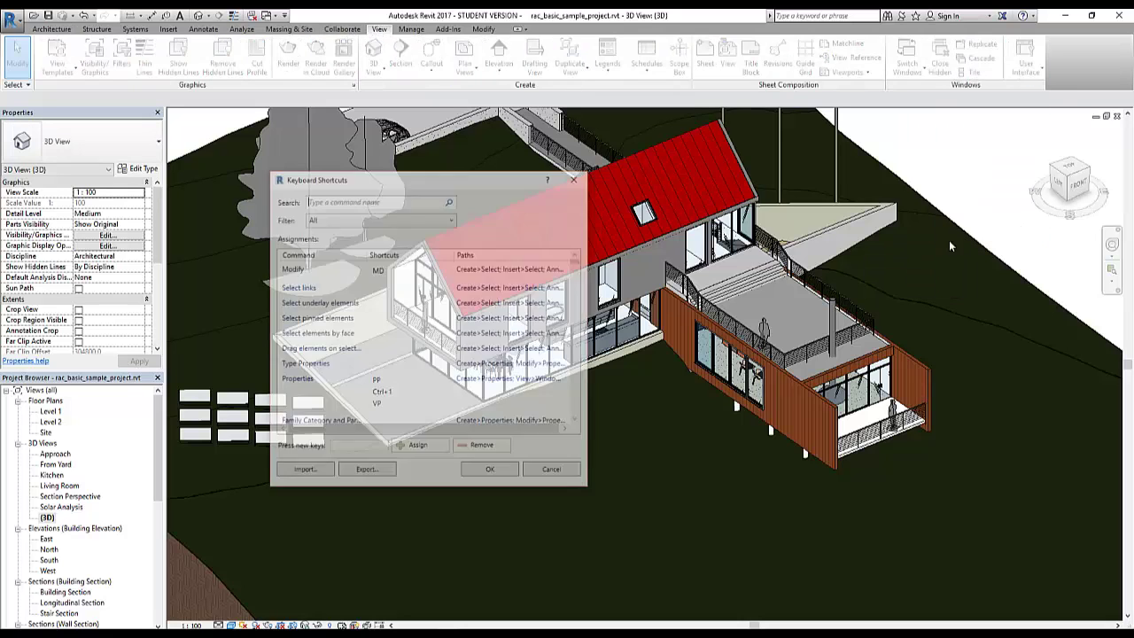
left_click_drag(475, 181, 420, 171)
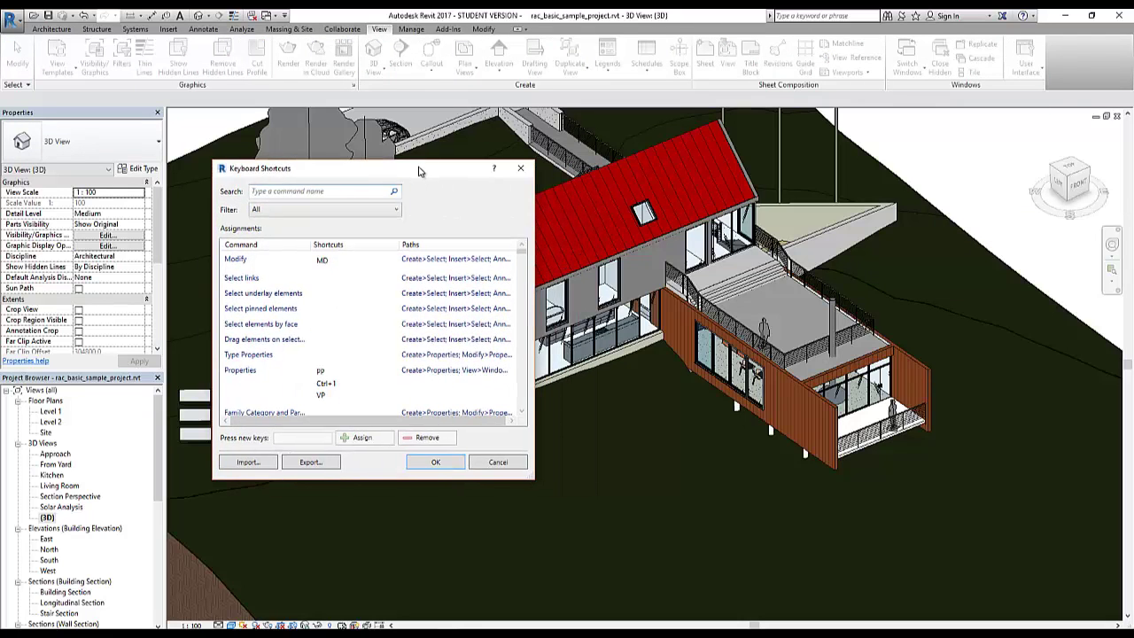
scroll(270, 330, "down", 1)
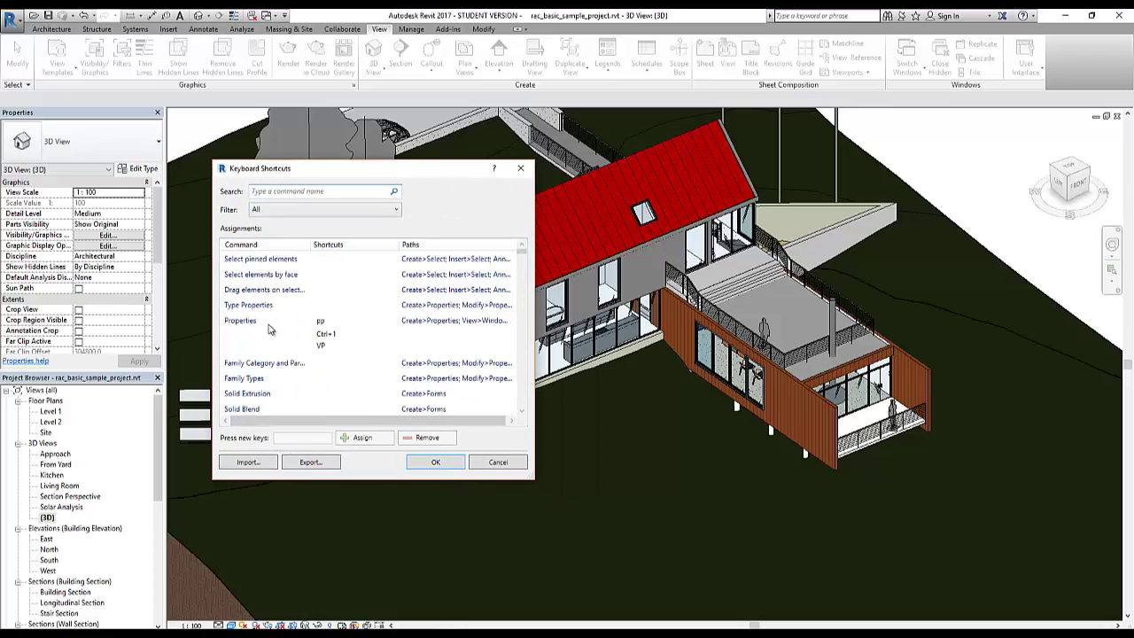
scroll(374, 322, "down", 1)
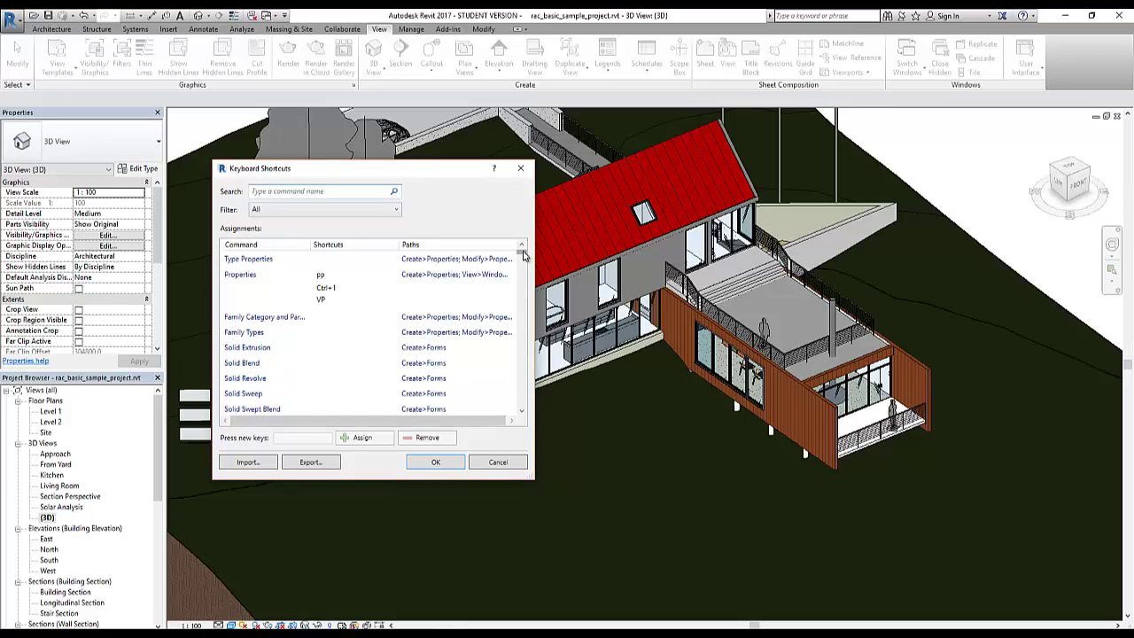
mouse_move(522, 255)
left_mouse_down()
mouse_move(523, 301)
mouse_move(523, 250)
left_mouse_up()
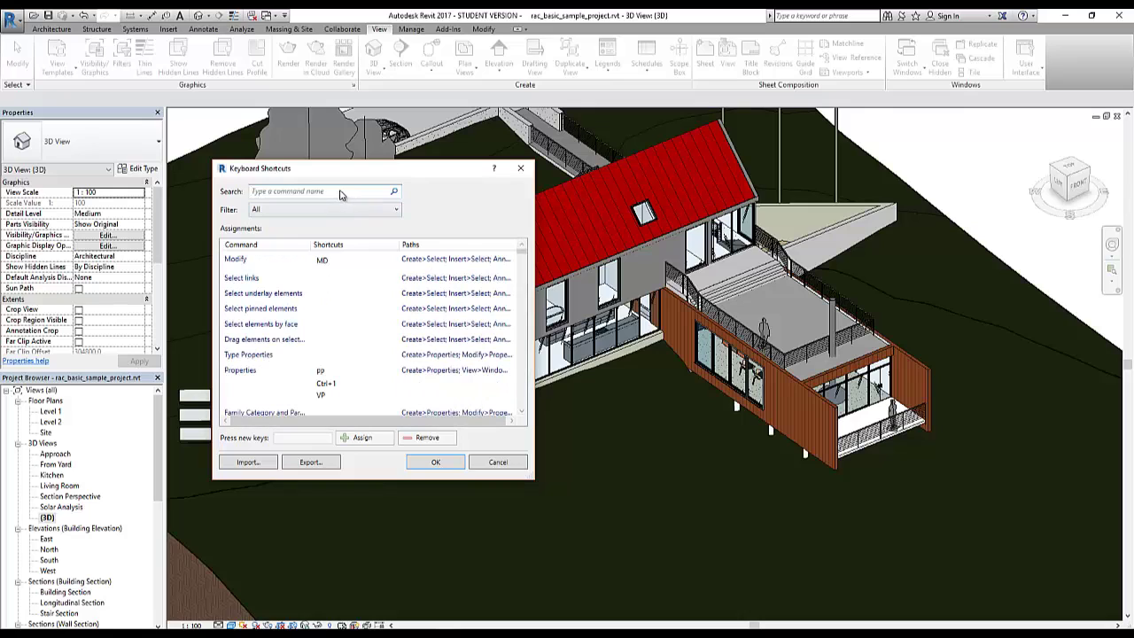
left_click(344, 193)
type("roof")
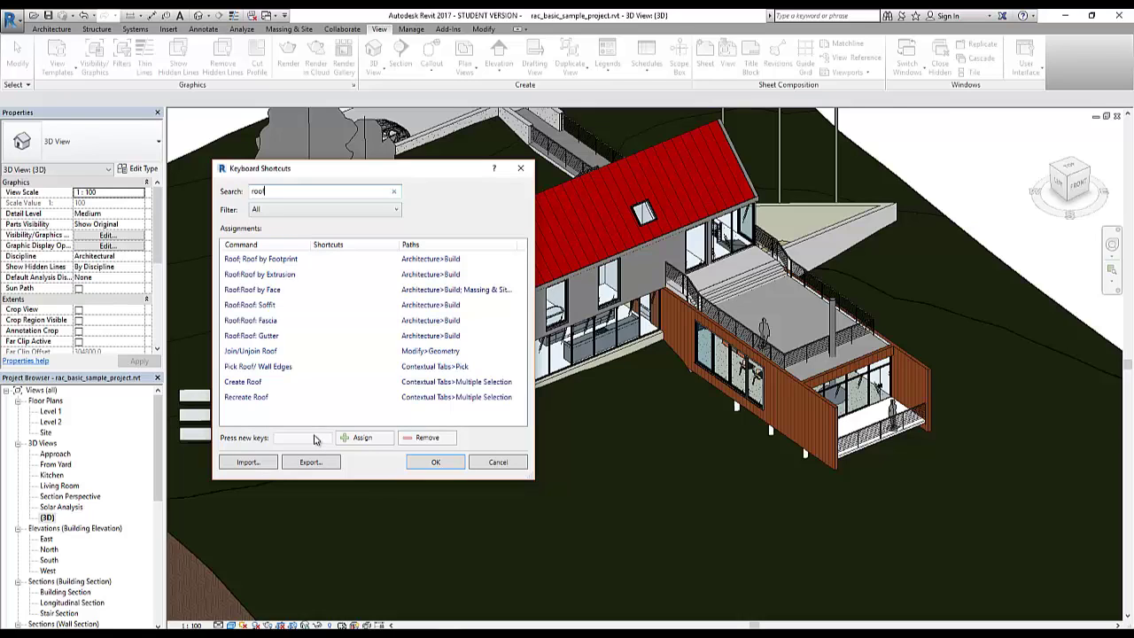
Assign the shortcut ROF to the Roof by Footprint command and save the shortcut settings
left_click(269, 262)
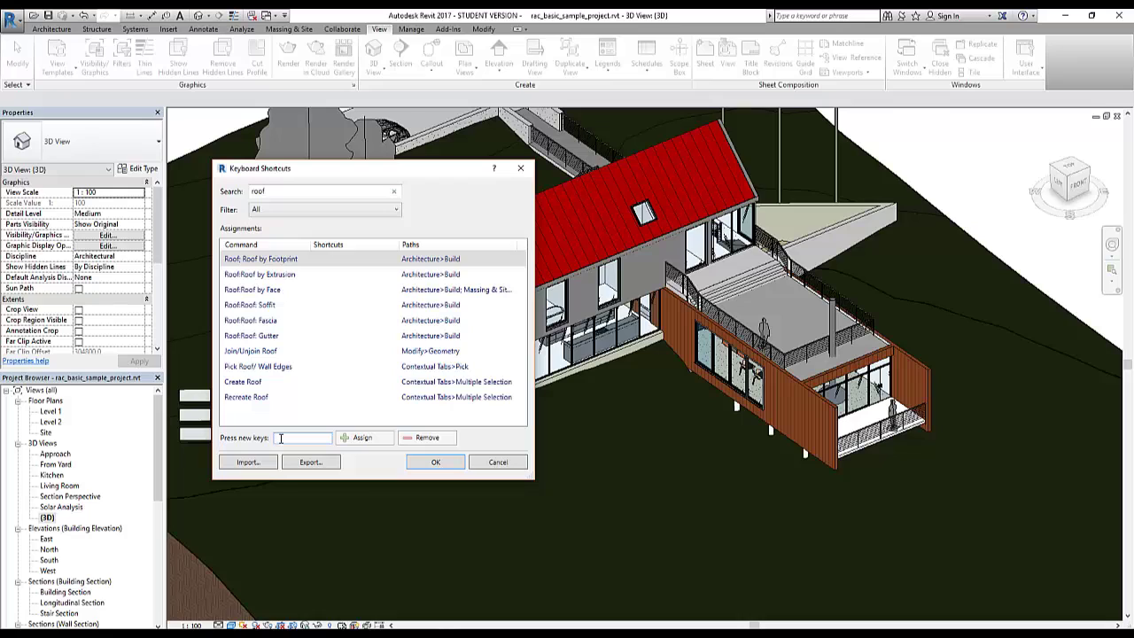
key("shift+f")
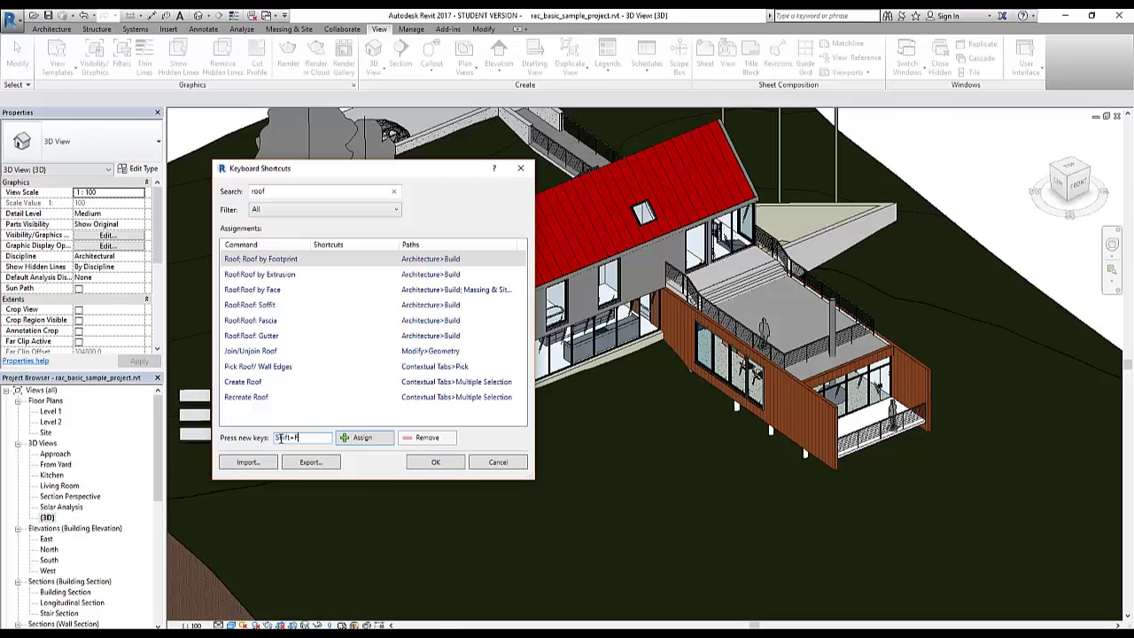
key("BackSpace")
type("rf")
left_click(365, 438)
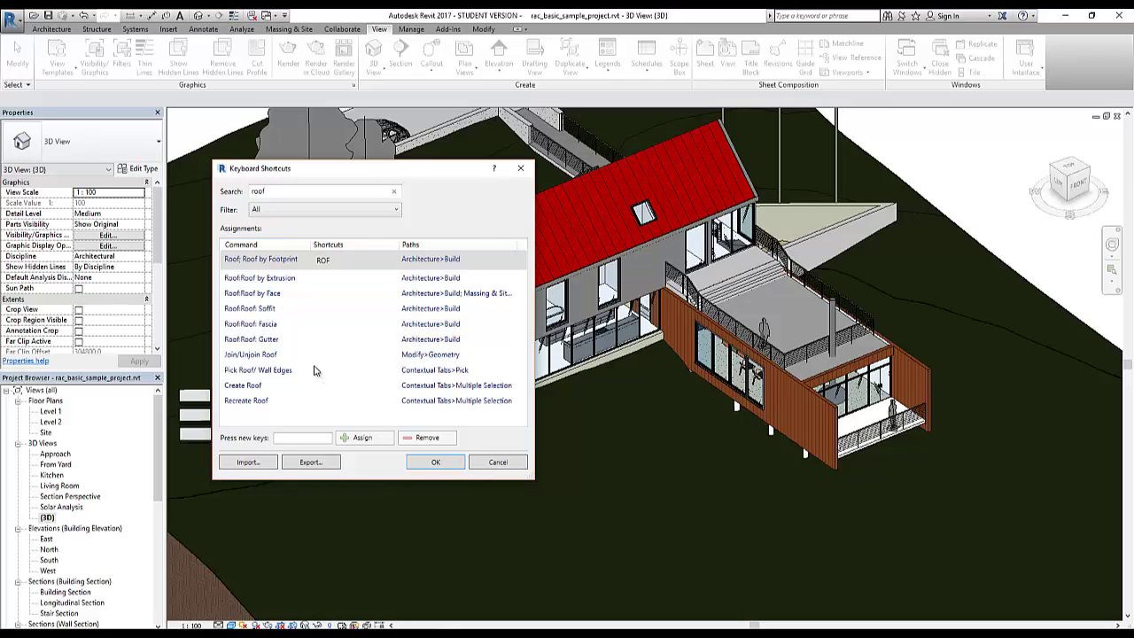
left_click(435, 462)
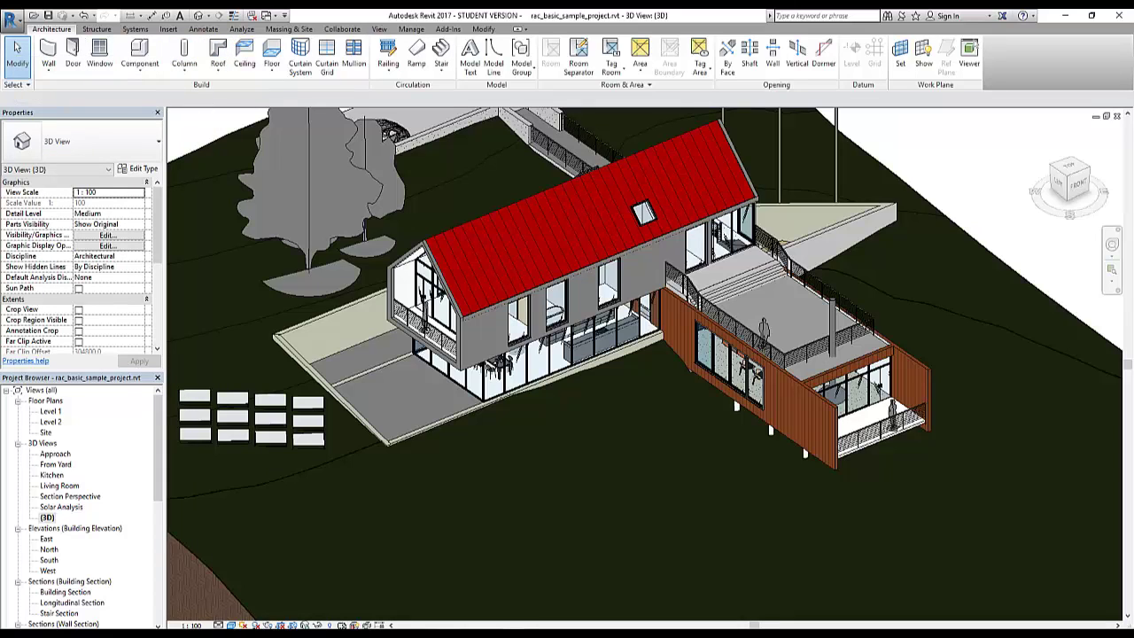
Test the ROF shortcut by starting Roof by Footprint with it in the 3D view, and cancel the sketch
key("alt")
key("v")
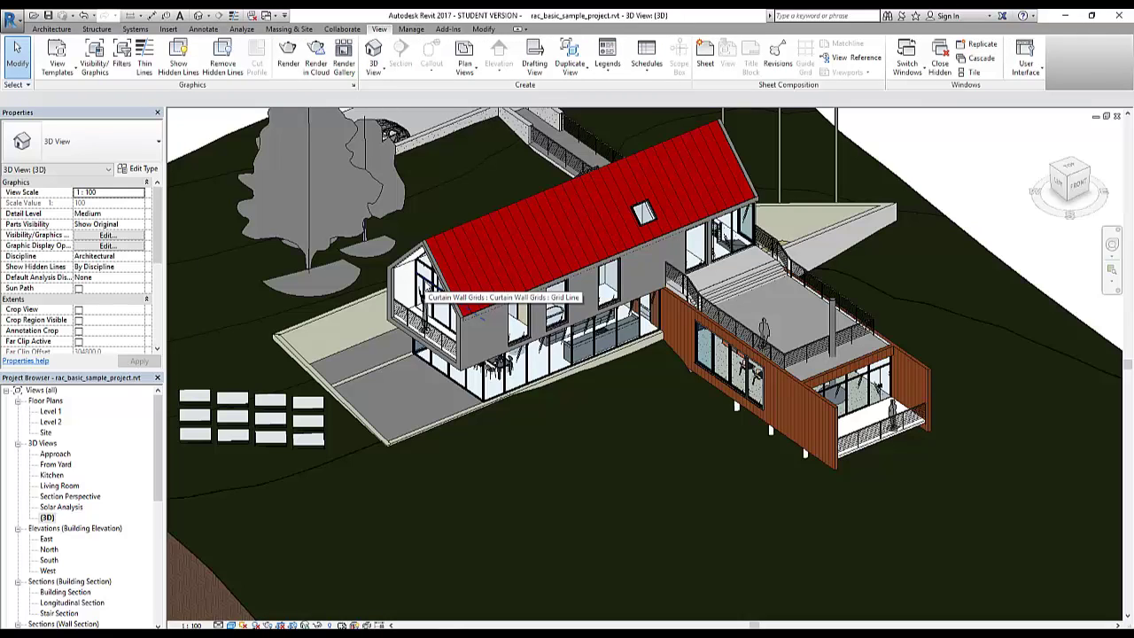
key("r")
key("f")
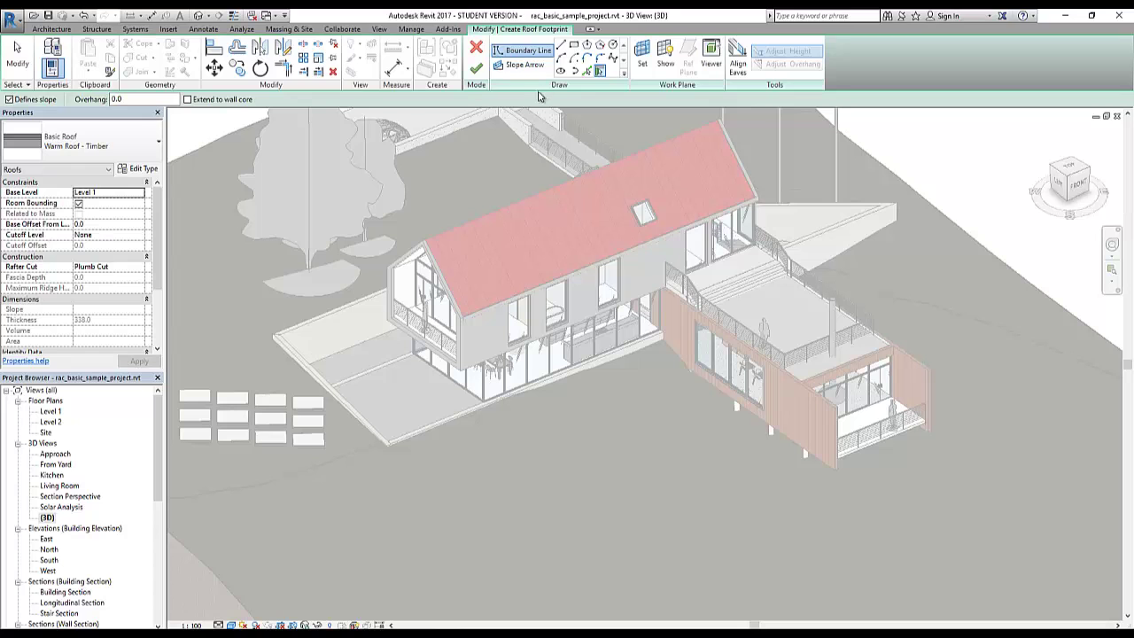
left_click(477, 50)
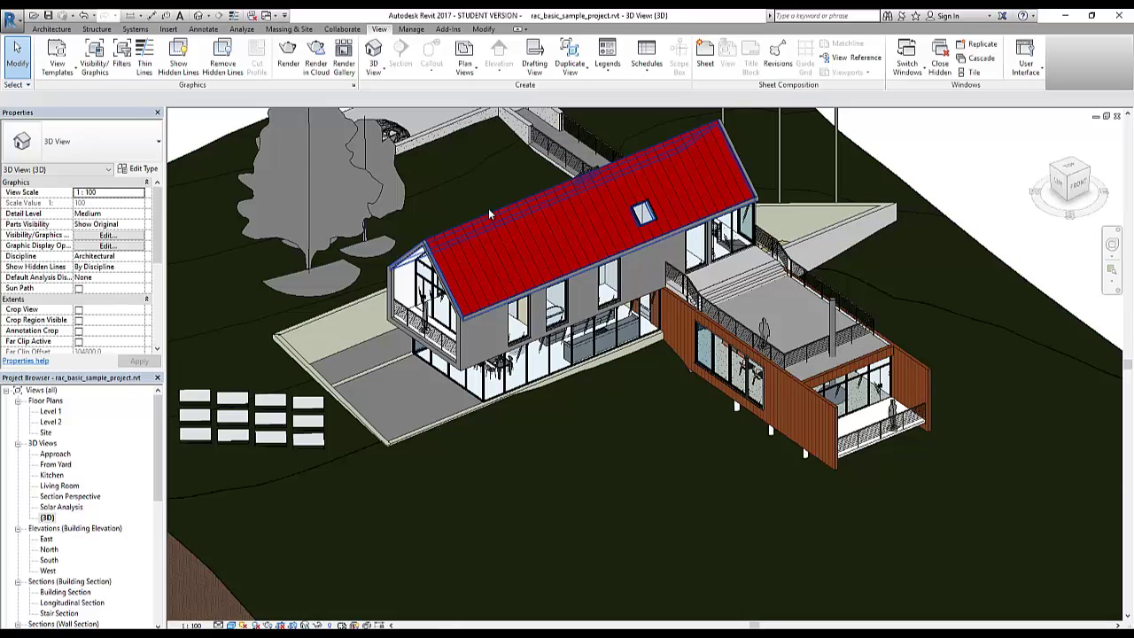
Reopen the Keyboard Shortcuts settings and examine each of the shortcuts assigned to the Properties command
key("k")
key("s")
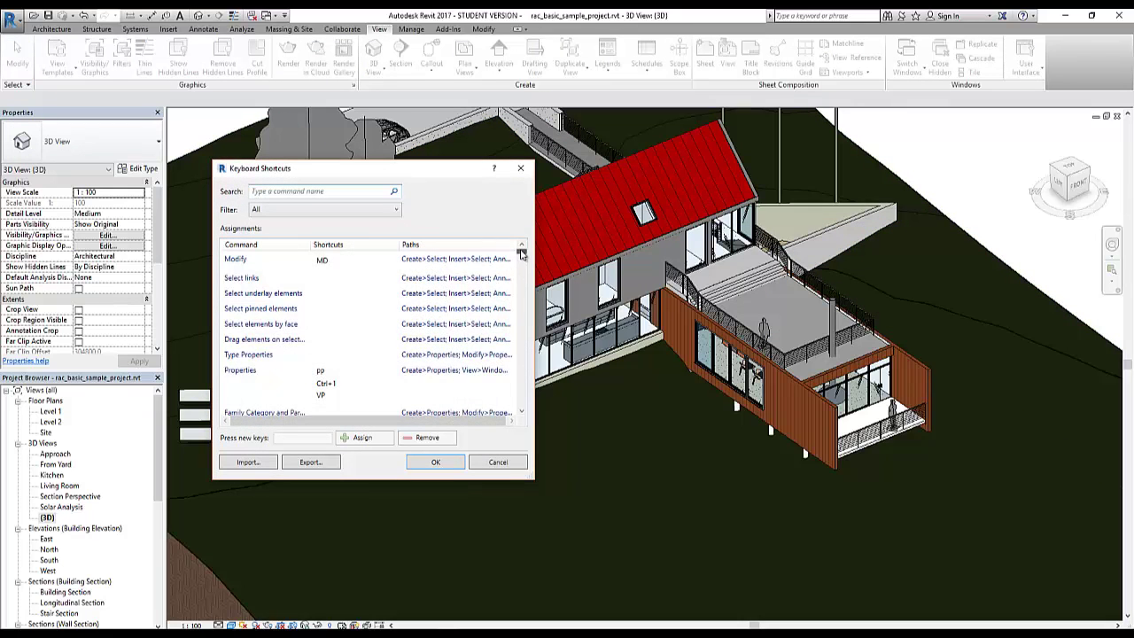
scroll(514, 253, "down", 5)
scroll(514, 253, "up", 6)
left_click(239, 370)
left_click(326, 383)
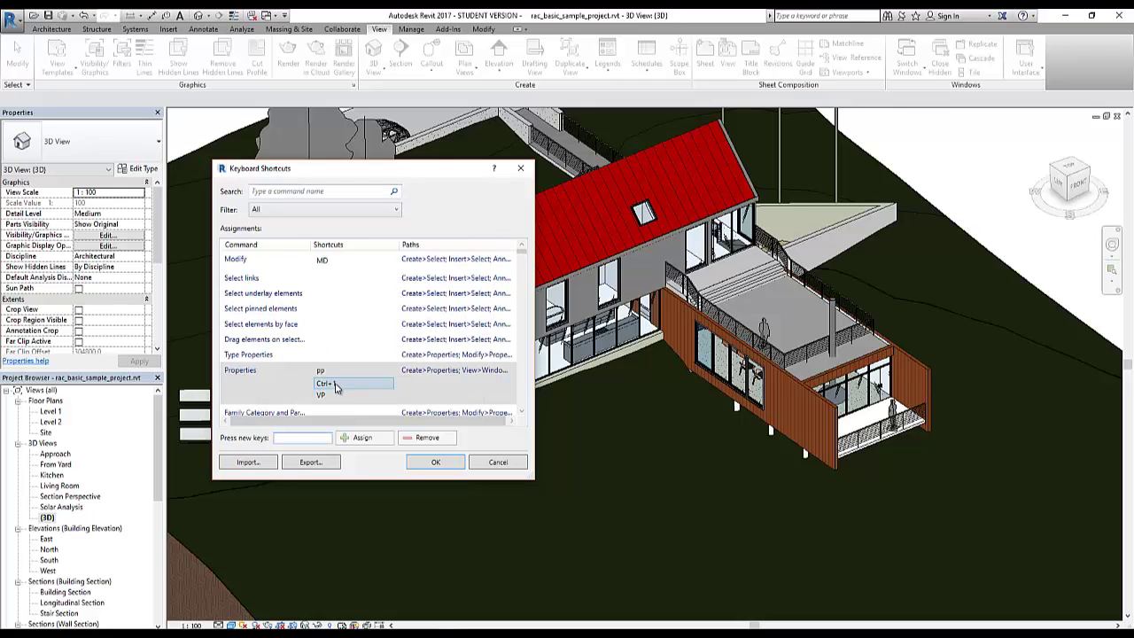
left_click(340, 371)
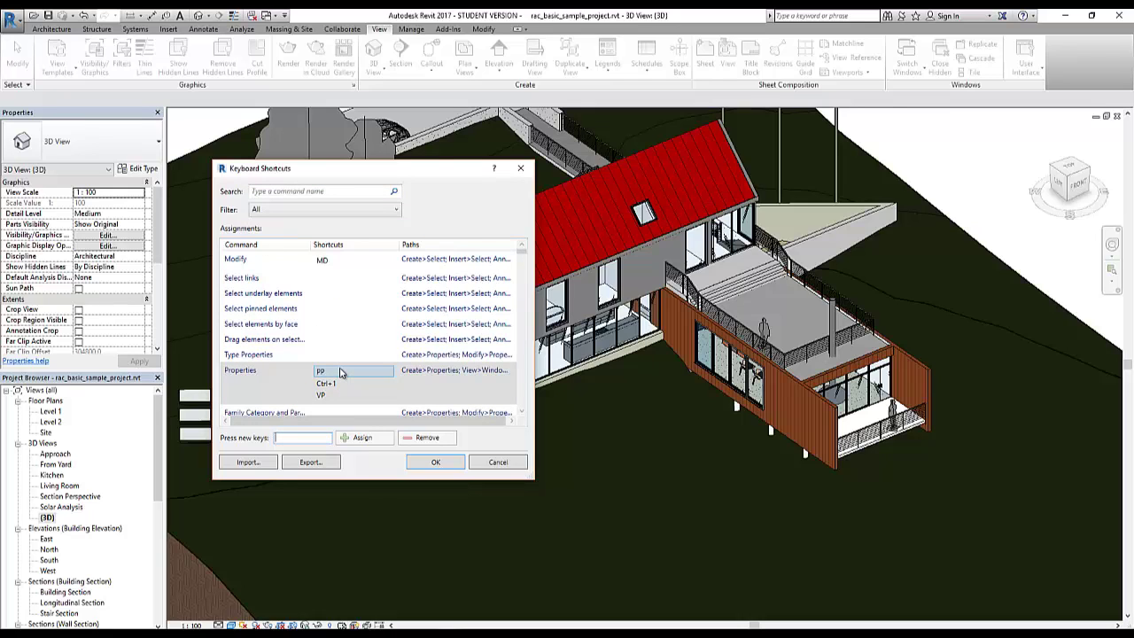
left_click(336, 385)
left_click(337, 395)
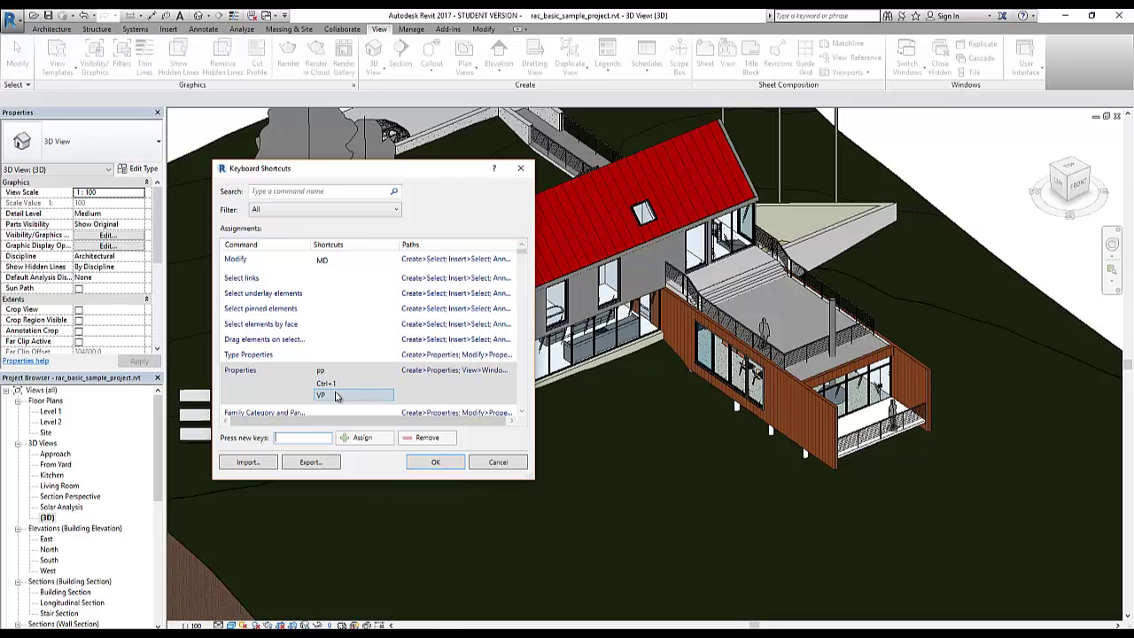
left_click(243, 376)
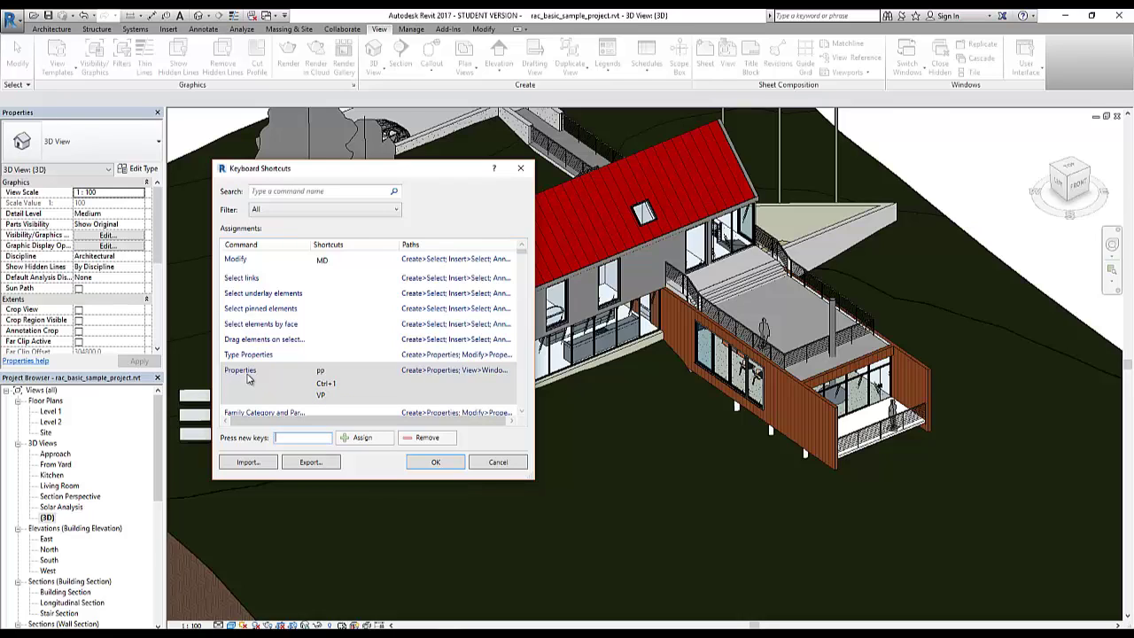
Compare the PP, Ctrl+1 and VP shortcuts of the Properties command by selecting them one after another
left_click(323, 383)
left_click(326, 372)
left_click(342, 384)
left_click(334, 396)
left_click(325, 372)
left_click(322, 396)
left_click(325, 372)
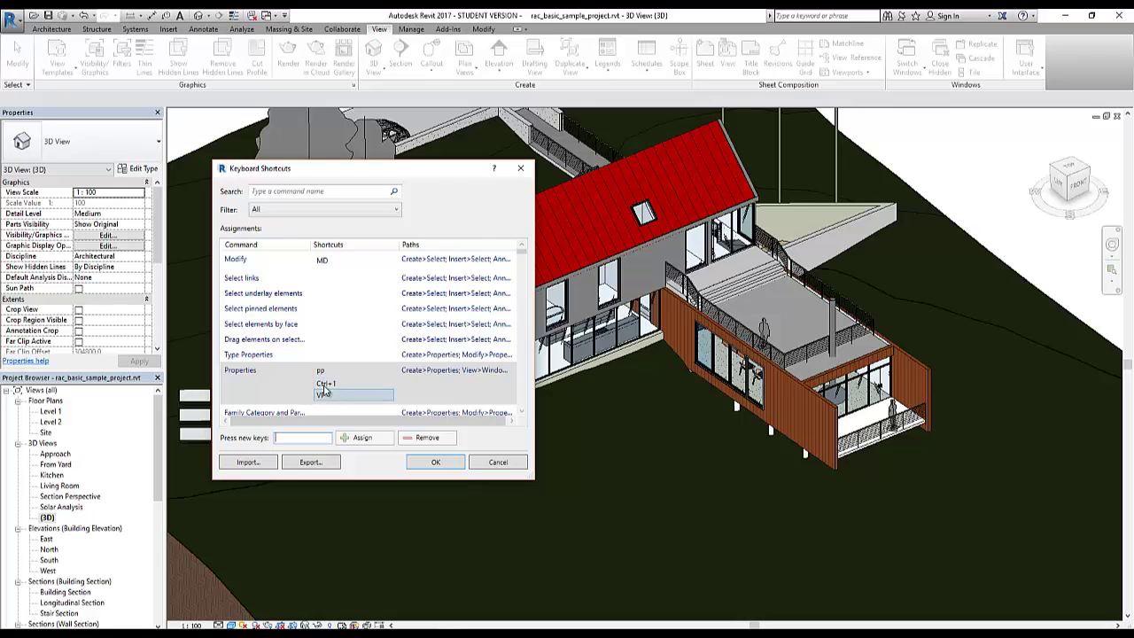
Find the Visibility/Graphics command in the shortcut list and examine its VG shortcut
scroll(437, 312, "down", 3)
scroll(437, 311, "down", 10)
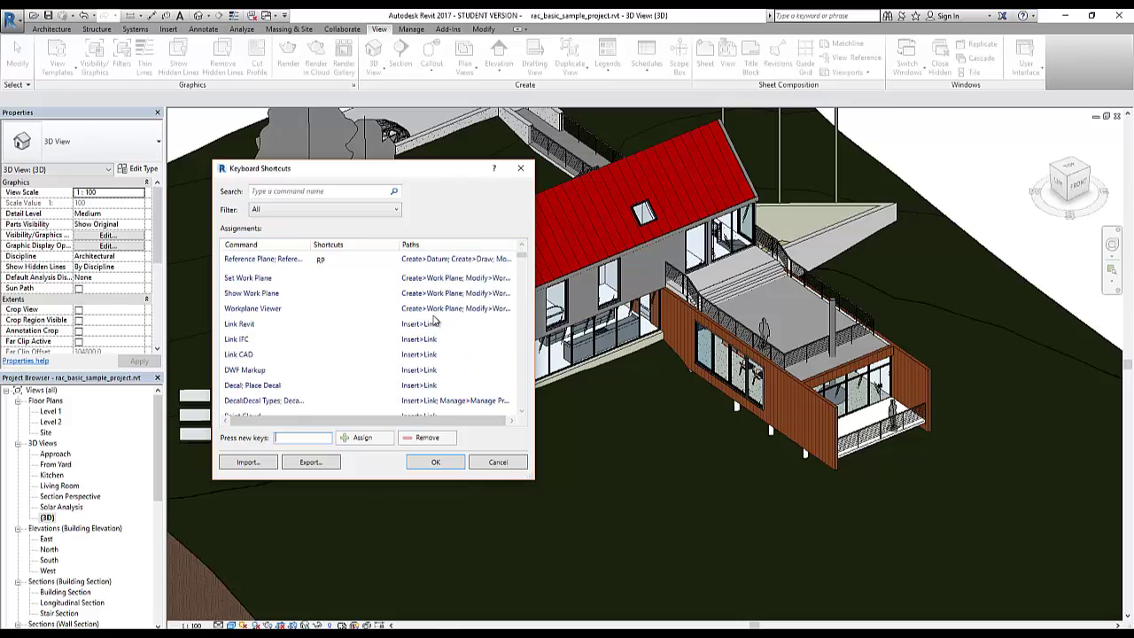
scroll(434, 321, "down", 4)
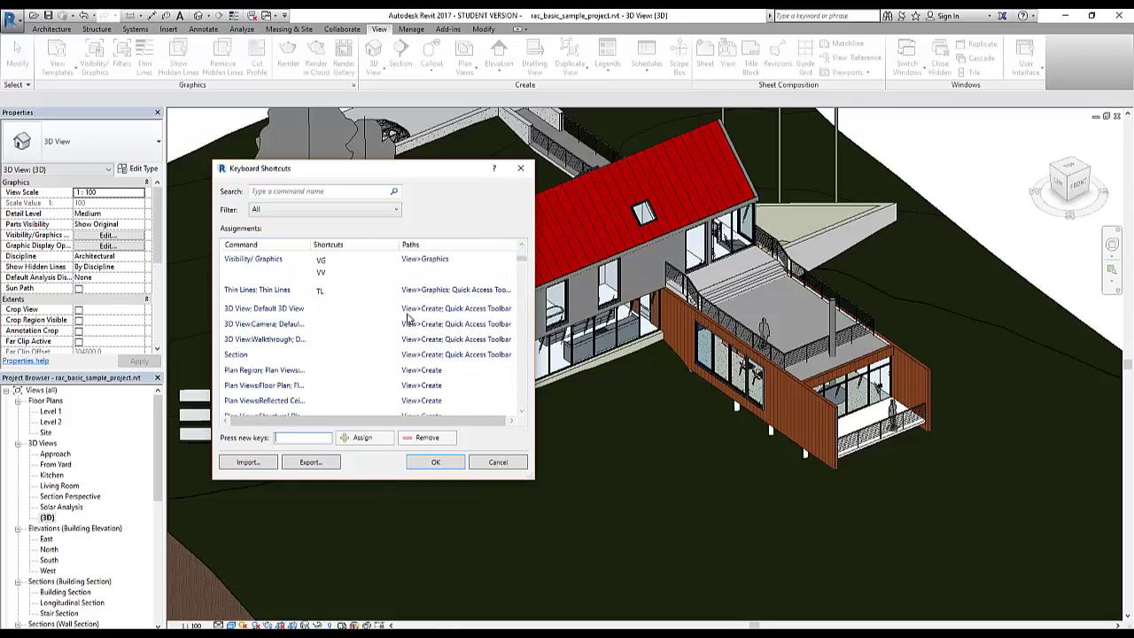
scroll(312, 325, "up", 1)
left_click(277, 317)
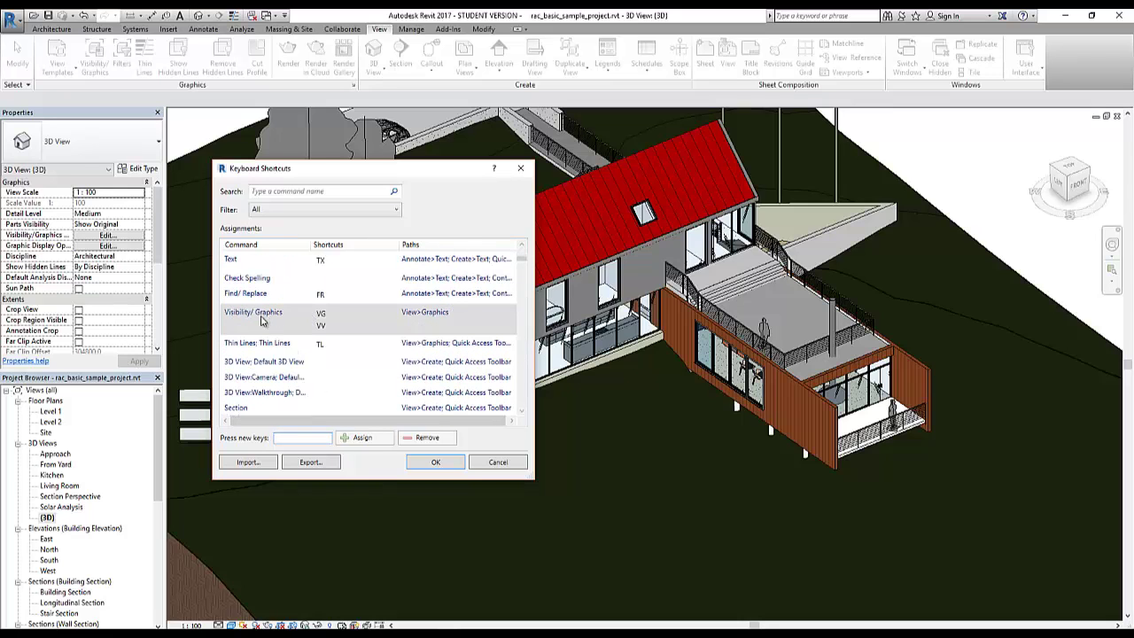
left_click(333, 315)
Look through the View, Manage and Modify commands for assigned shortcuts, and return to the Properties command
scroll(298, 319, "down", 12)
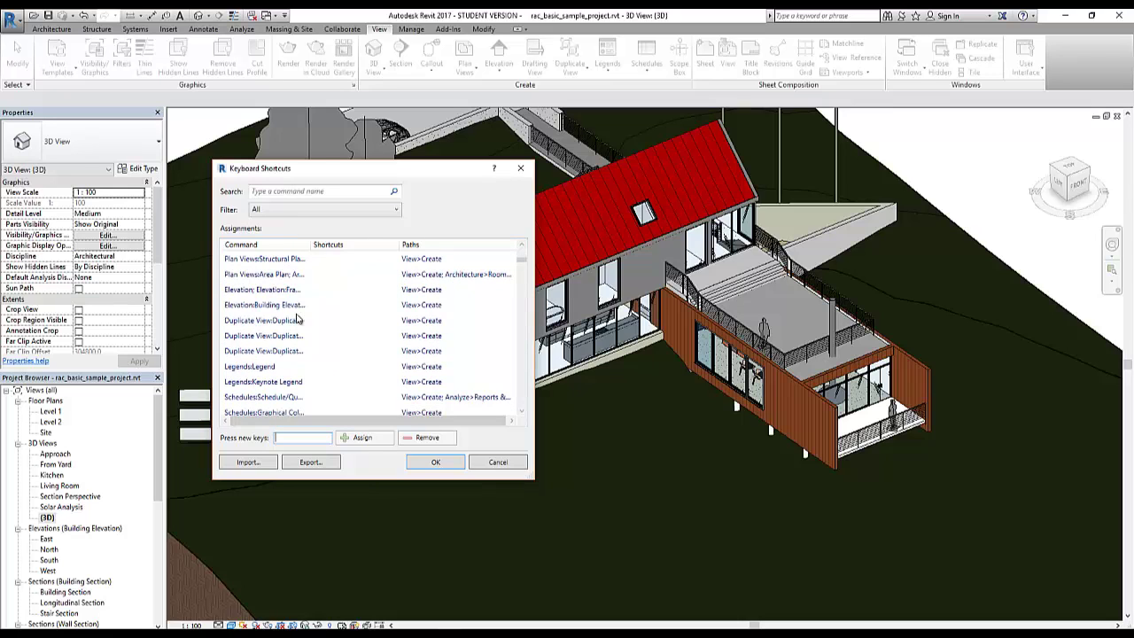
scroll(284, 330, "down", 14)
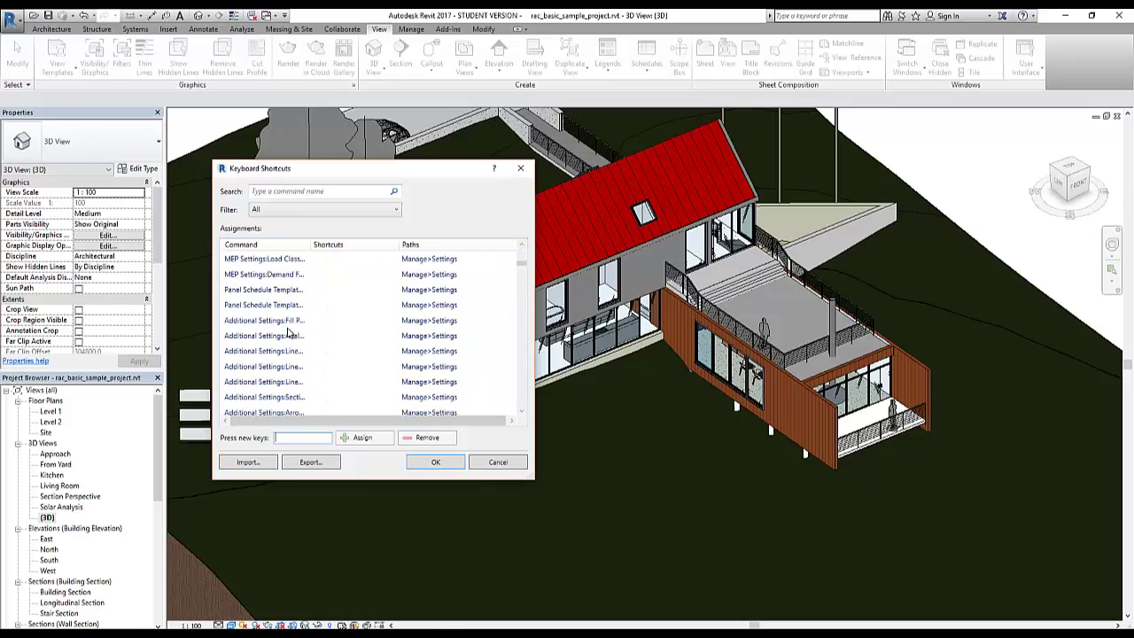
scroll(297, 329, "down", 1)
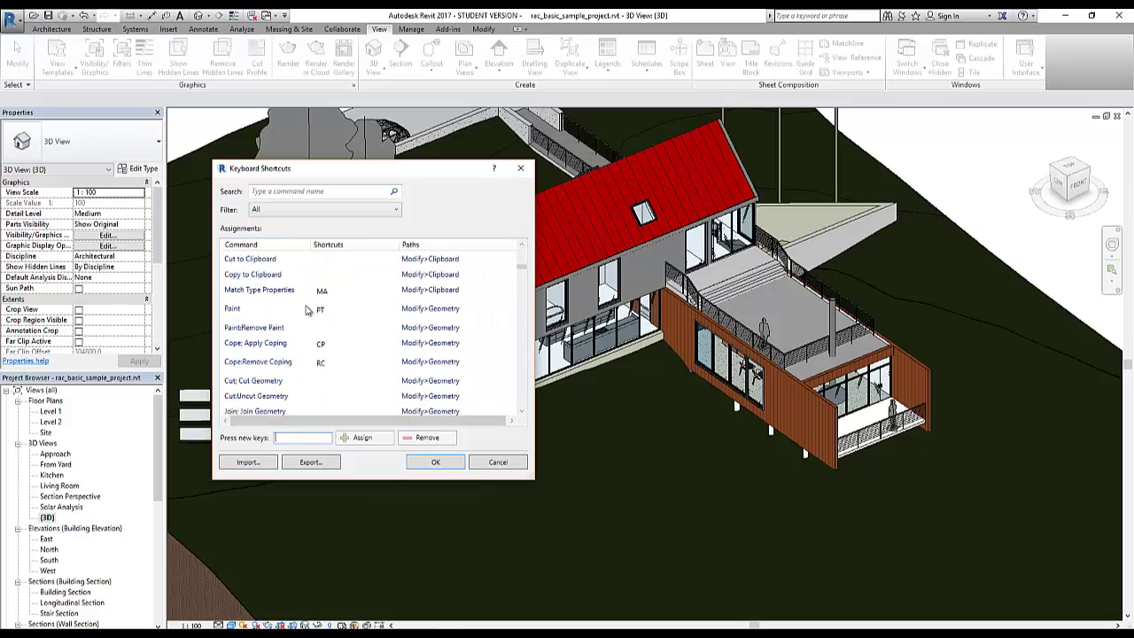
scroll(370, 378, "up", 12)
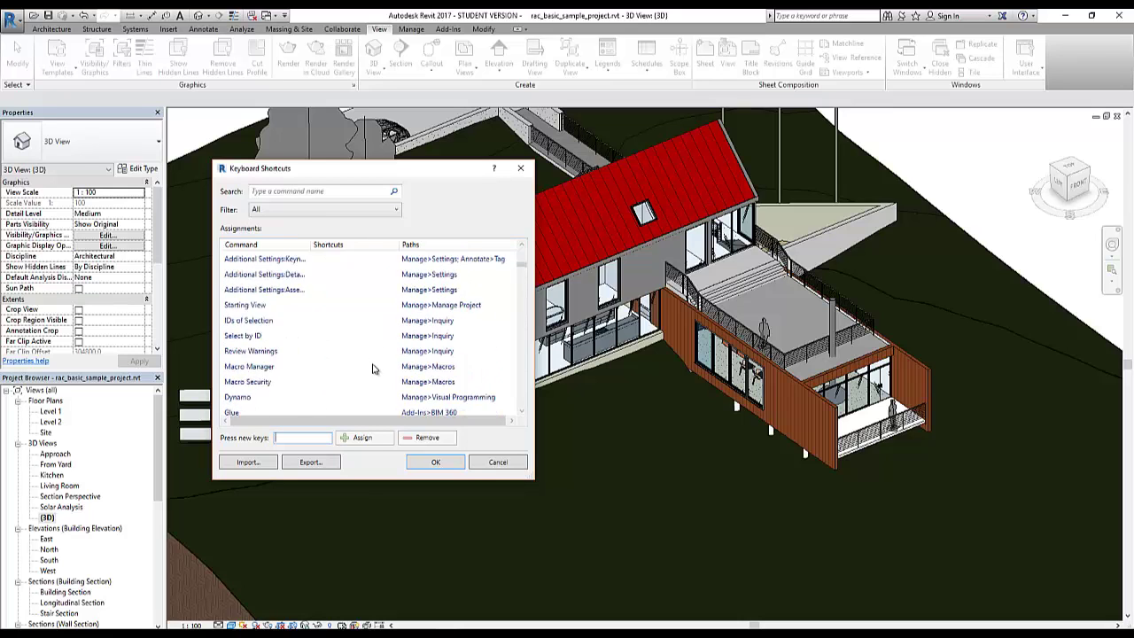
scroll(364, 376, "up", 15)
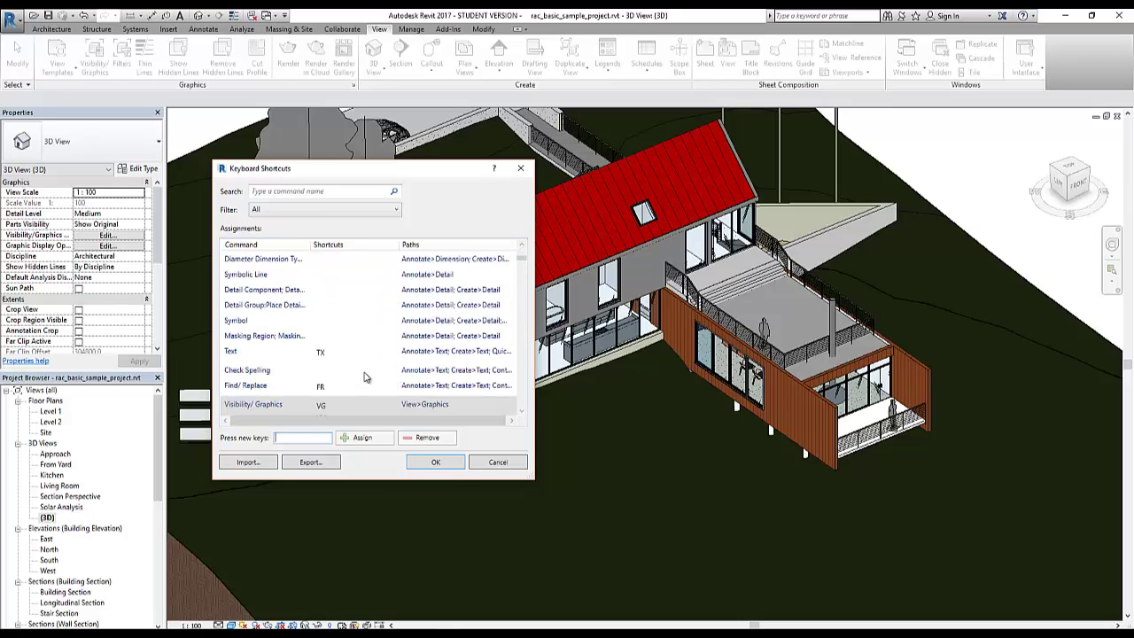
scroll(353, 373, "up", 10)
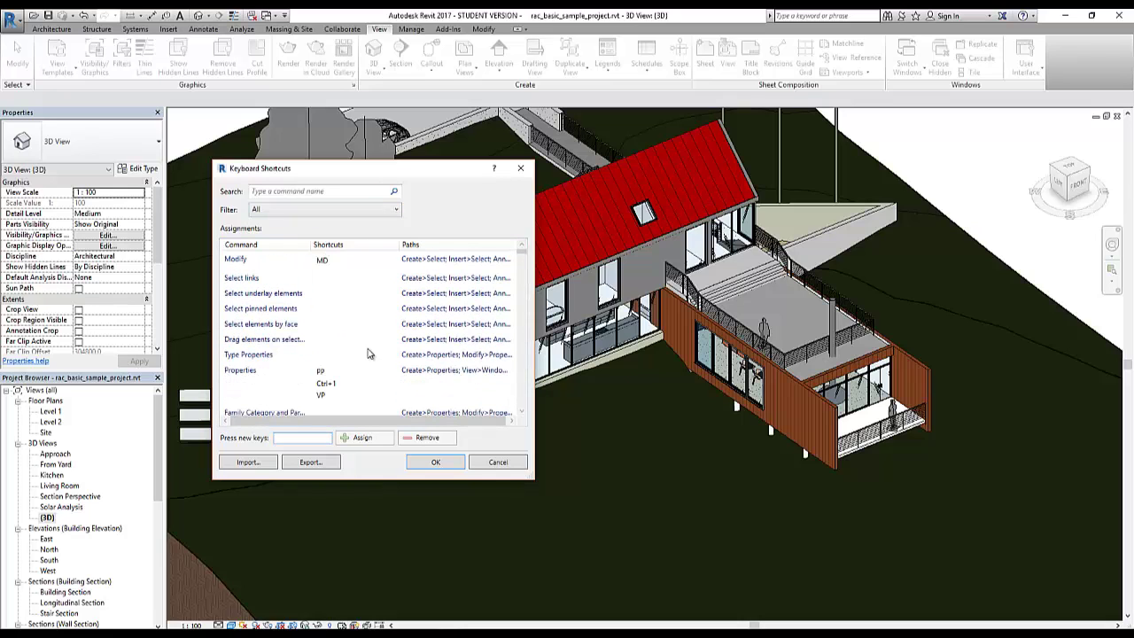
scroll(370, 352, "down", 2)
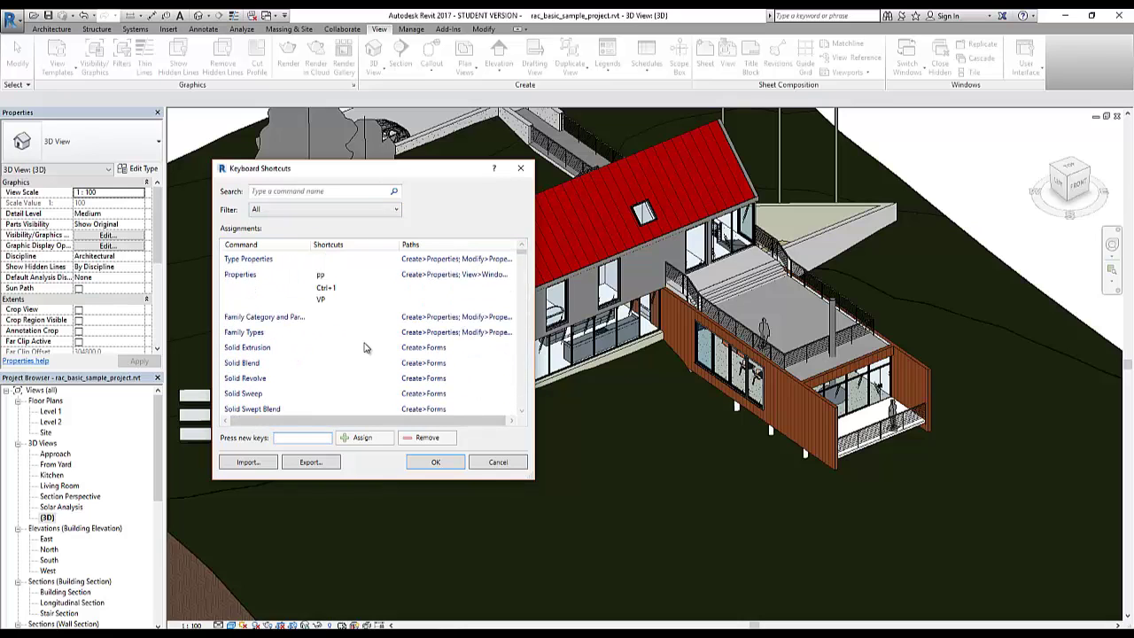
scroll(364, 348, "up", 1)
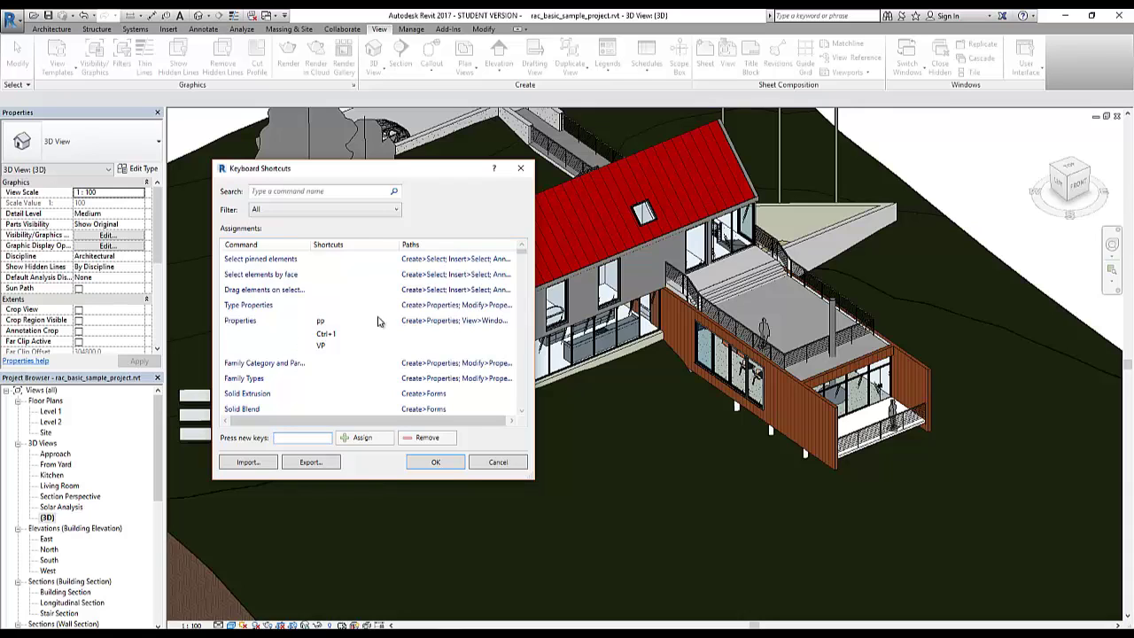
Review the shortcuts of the Create, Structure and Modify commands in the list, ending back at Properties
scroll(389, 327, "down", 10)
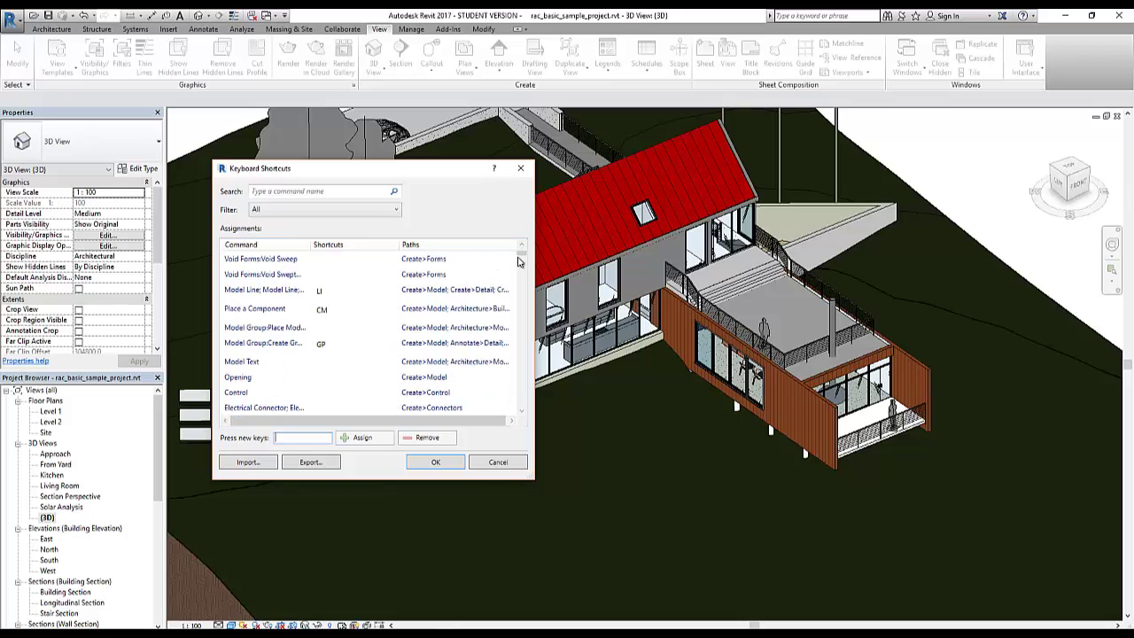
left_click_drag(520, 259, 520, 288)
scroll(403, 350, "up", 5)
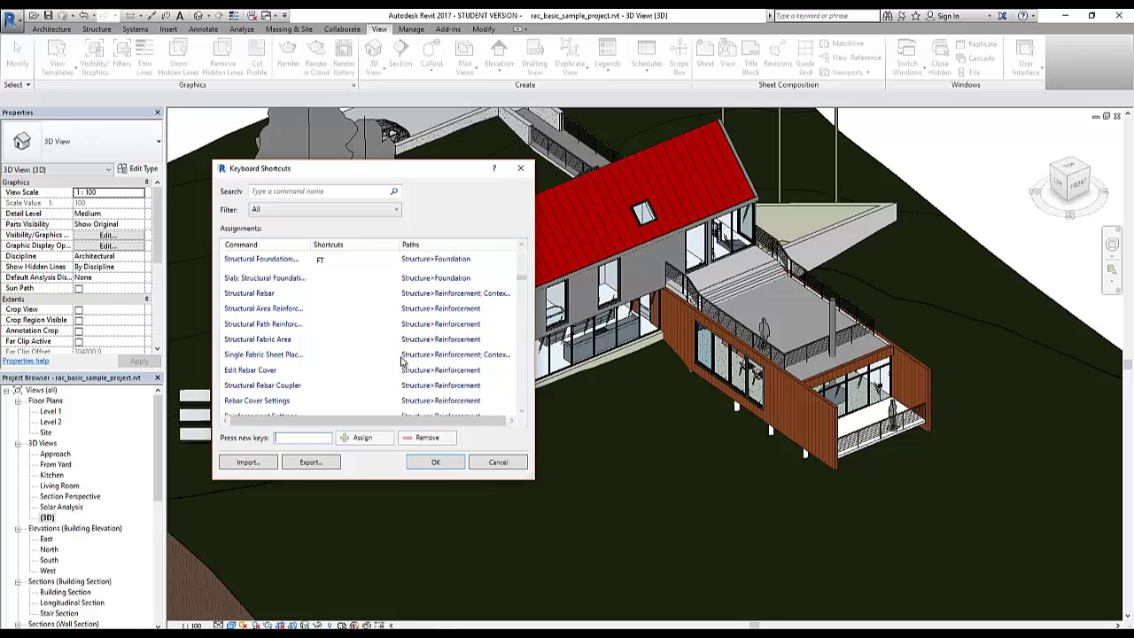
scroll(403, 359, "up", 15)
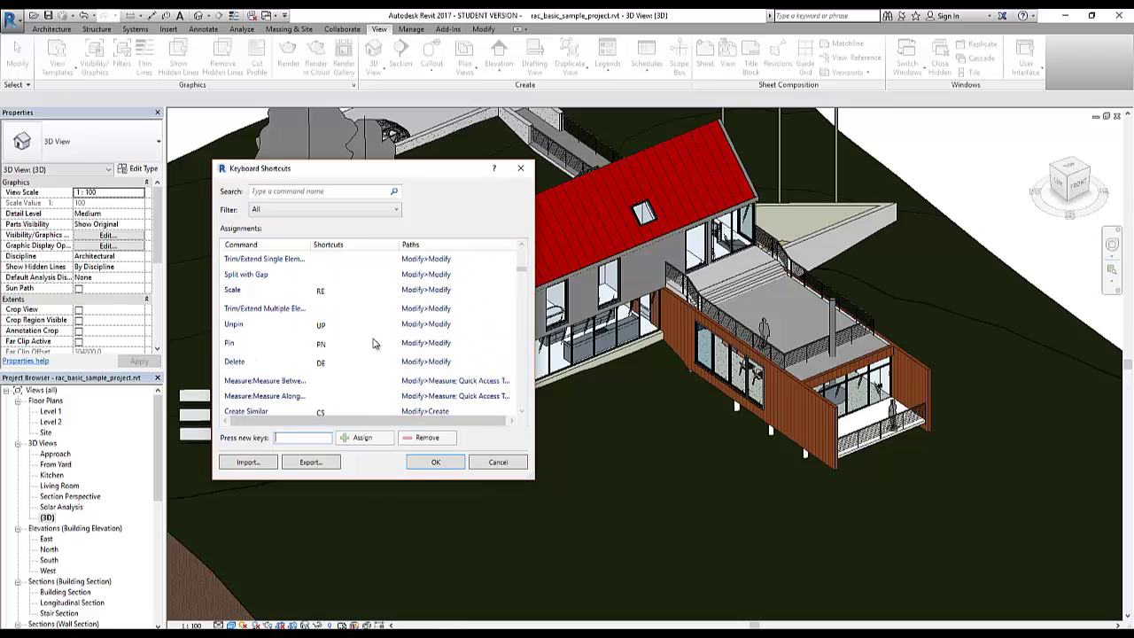
scroll(373, 344, "up", 10)
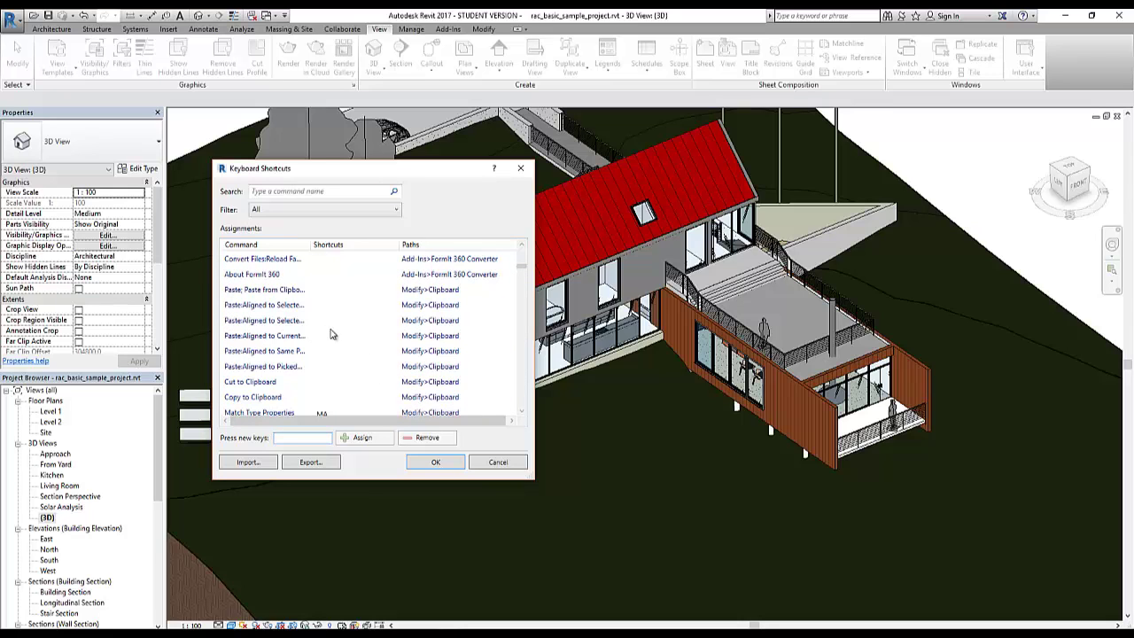
scroll(336, 346, "up", 10)
scroll(344, 356, "down", 10)
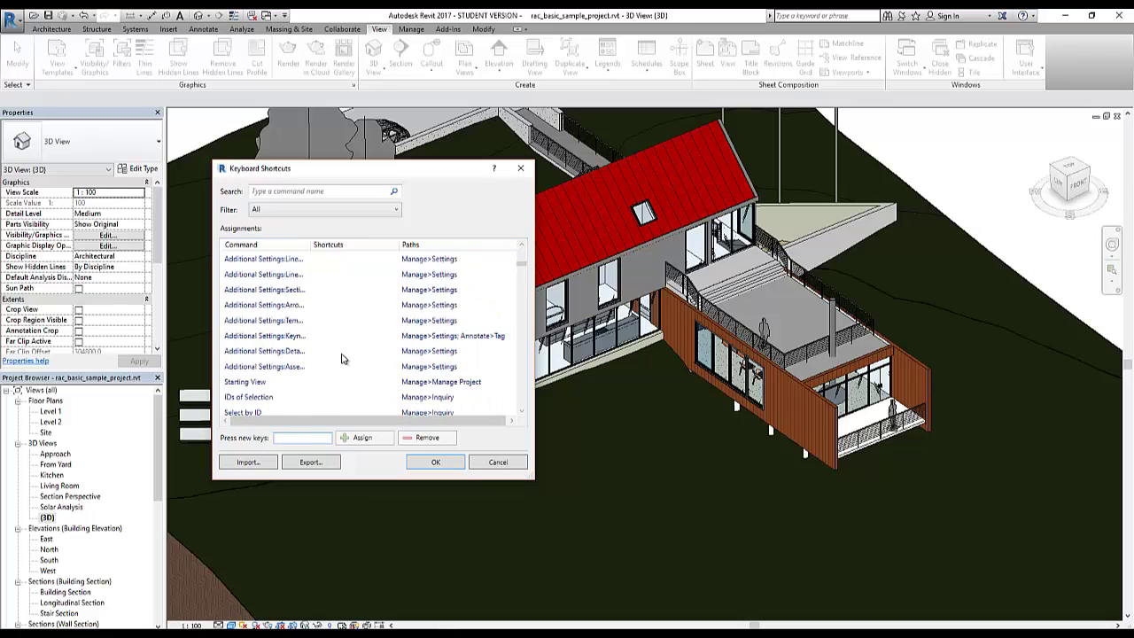
scroll(344, 348, "down", 8)
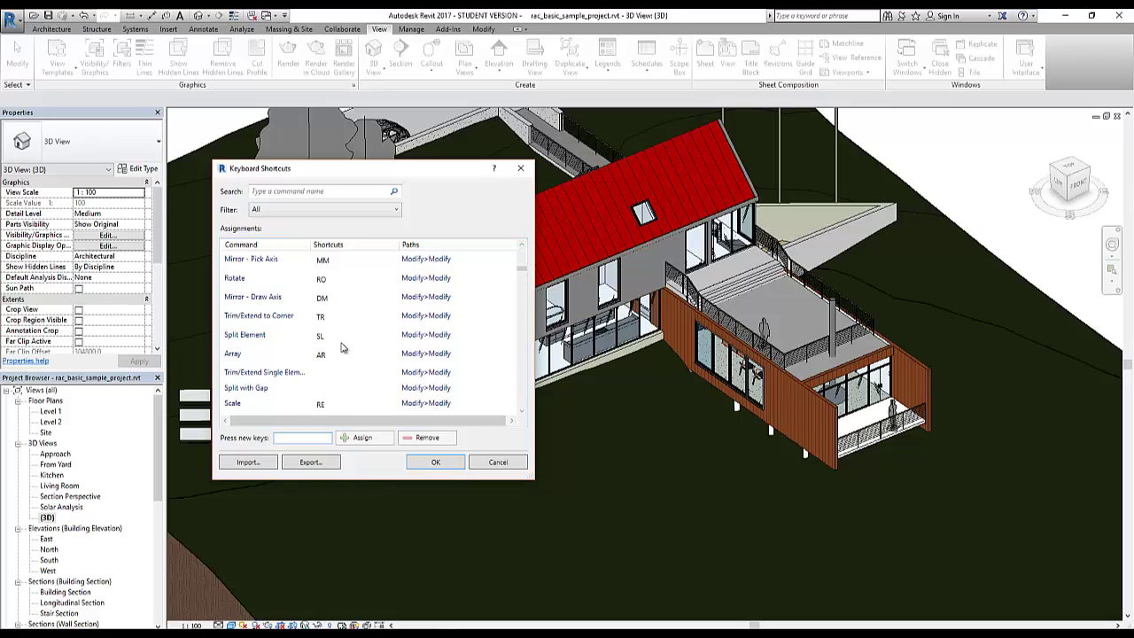
scroll(344, 347, "up", 12)
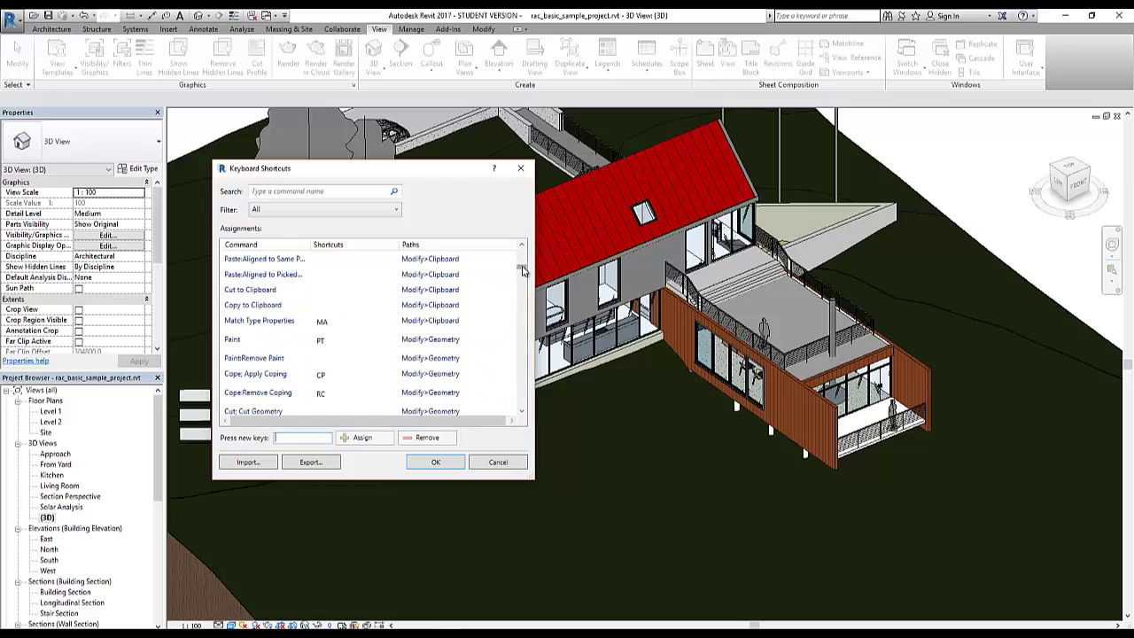
scroll(350, 372, "up", 8)
scroll(348, 388, "down", 1)
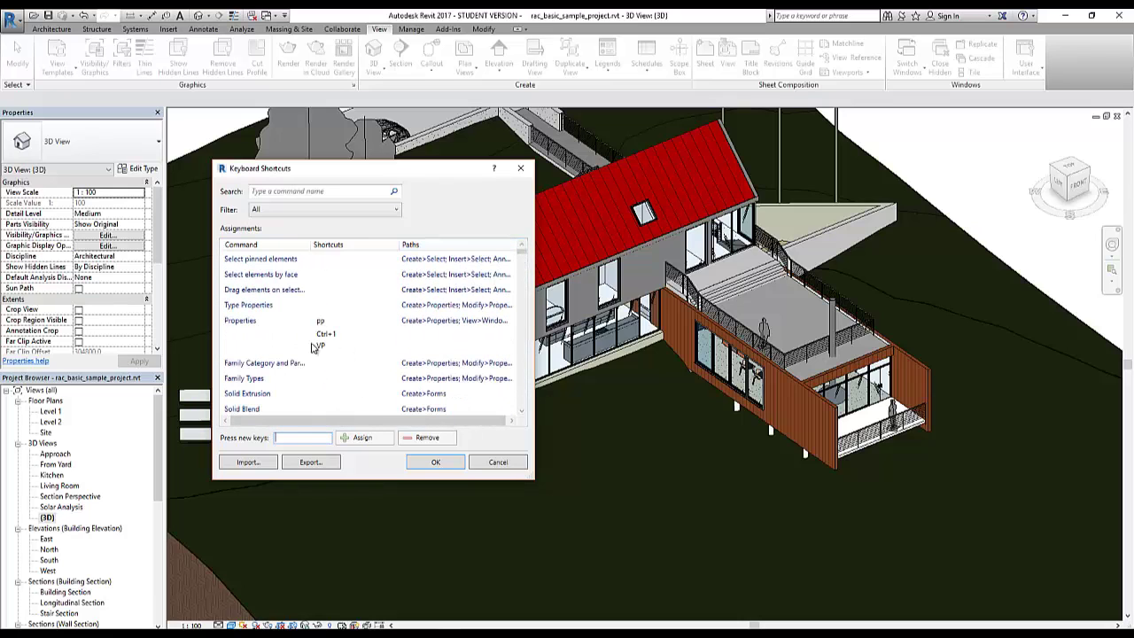
Search the commands for "roof" and select the ROF shortcut of Roof by Footprint
left_click(308, 191)
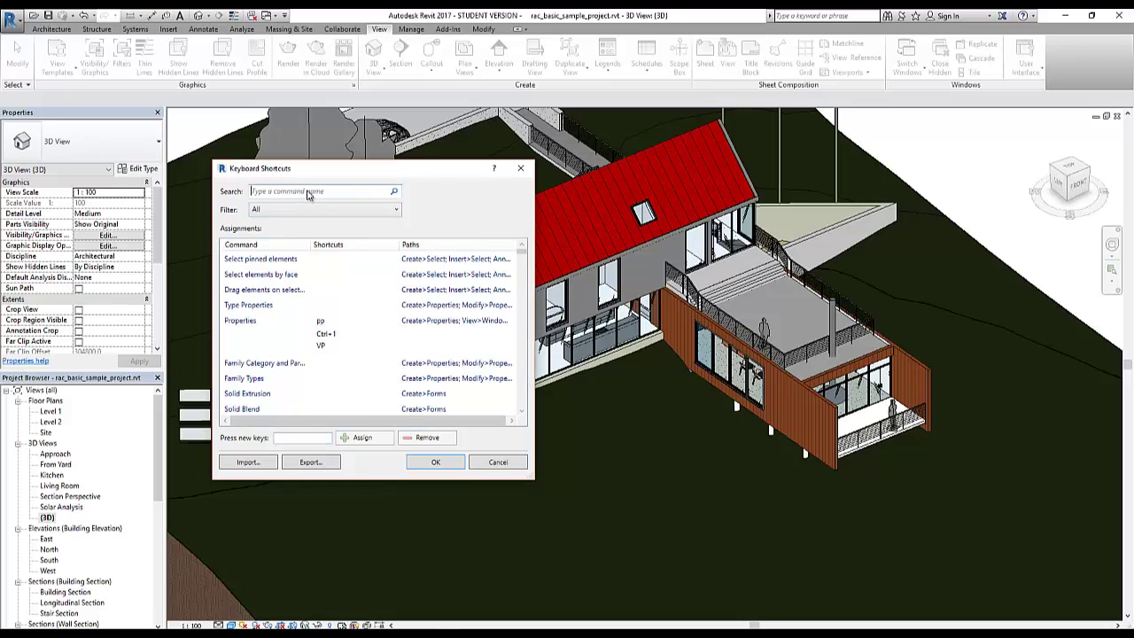
type("roof")
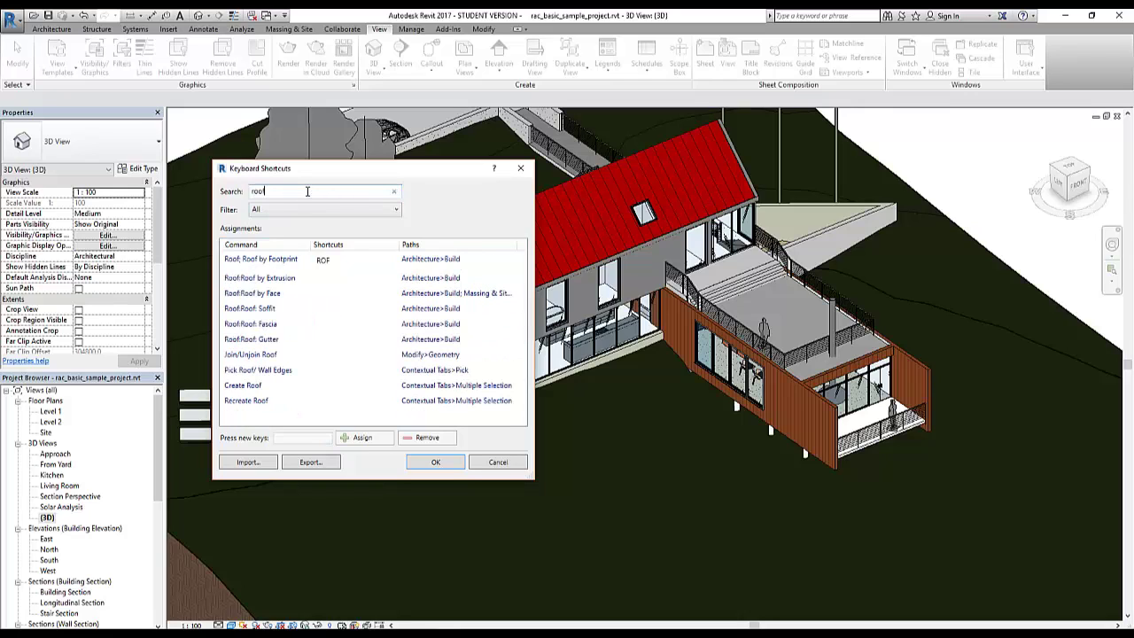
left_click(321, 260)
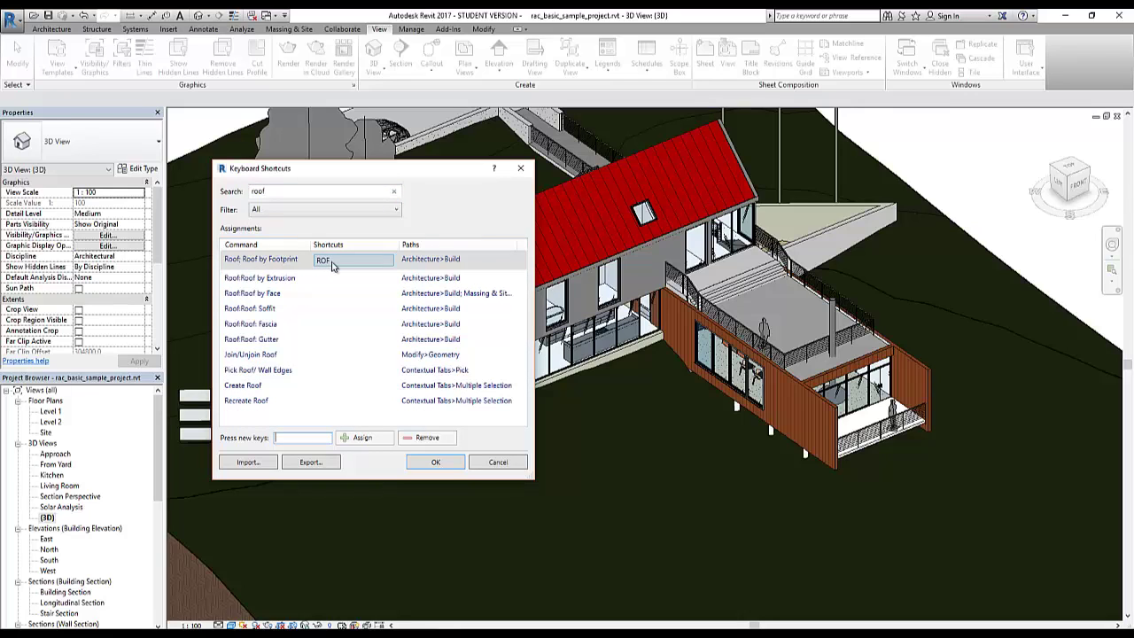
left_click(332, 261)
Try to assign PP to Roof by Footprint, read the Duplicate Shortcut notice, and cancel the assignment
left_click(318, 440)
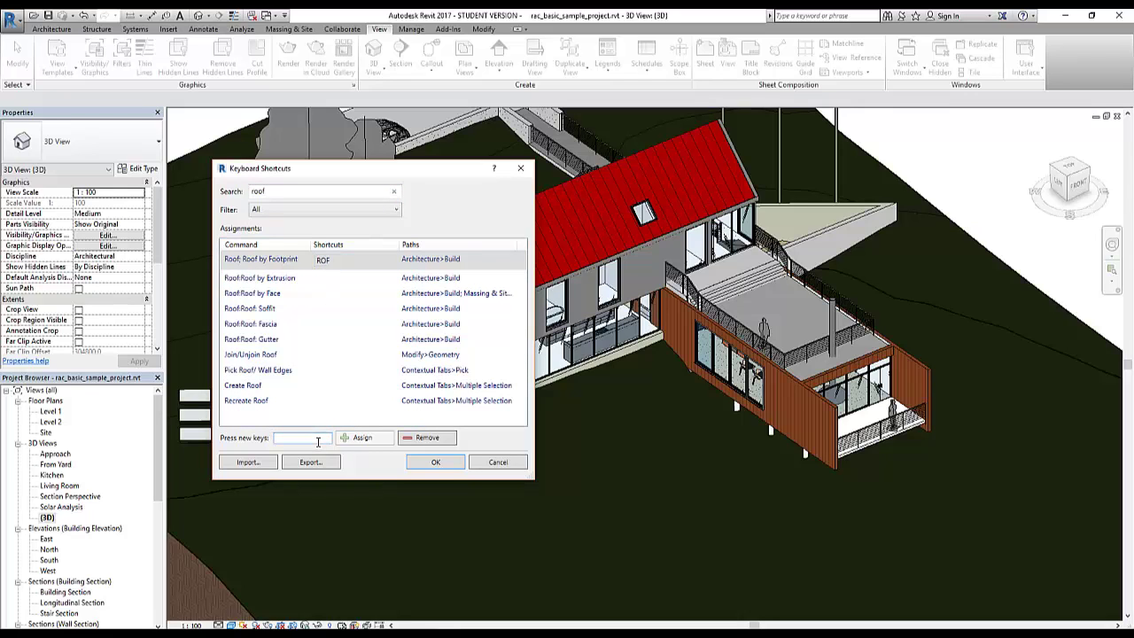
key("shift+p")
key("BackSpace")
type("pf")
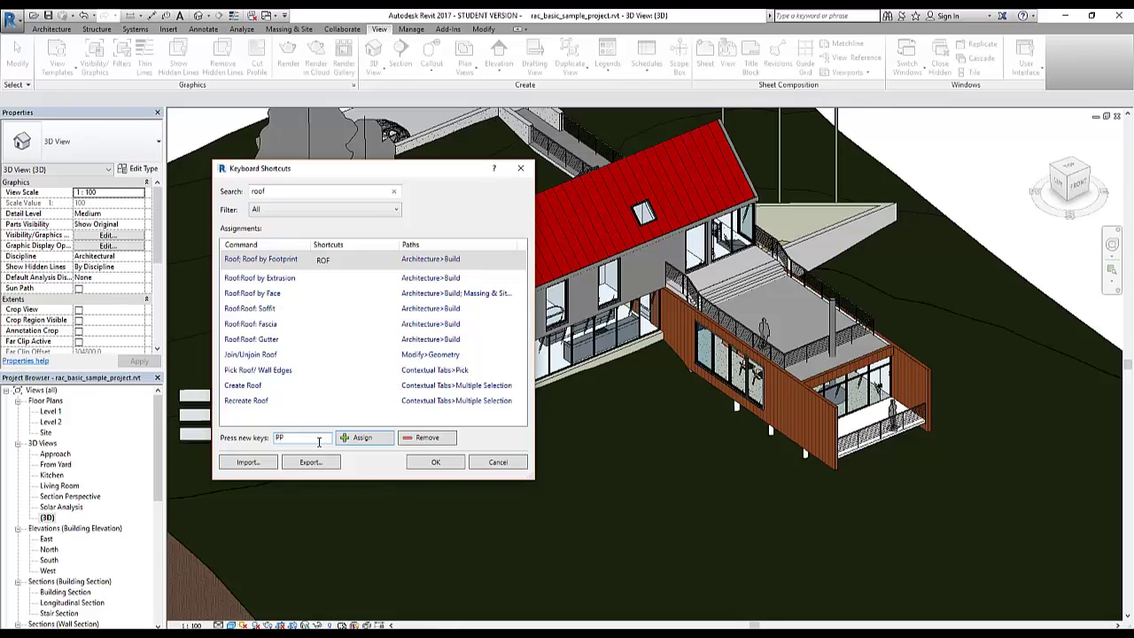
left_click(372, 443)
left_click_drag(509, 263, 255, 313)
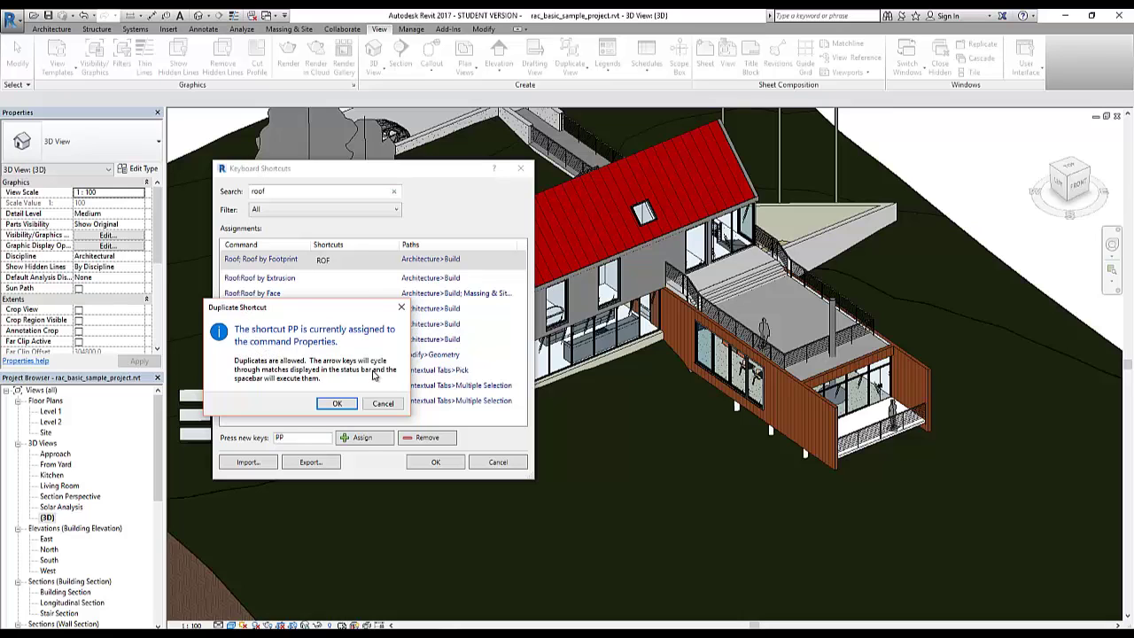
left_click_drag(268, 316, 168, 299)
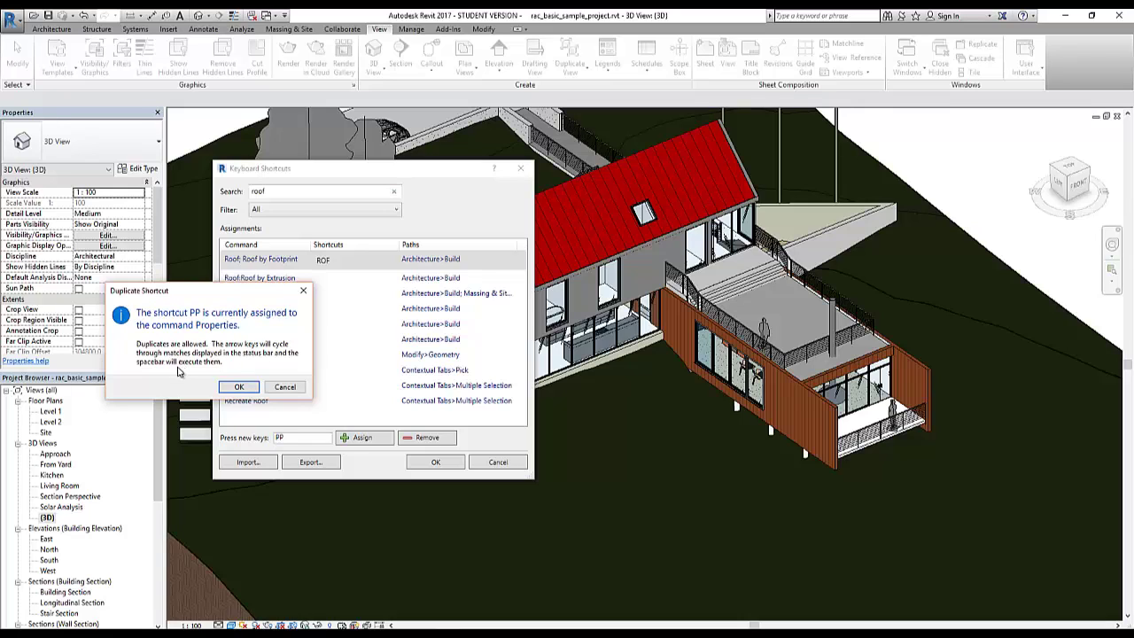
left_click_drag(156, 293, 173, 299)
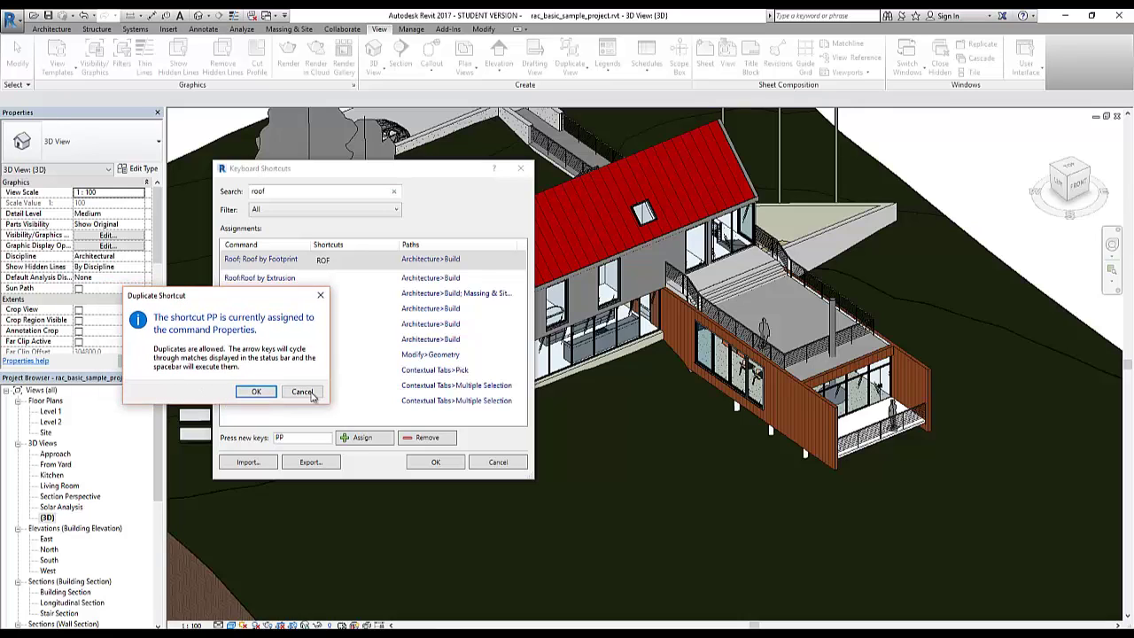
left_click(310, 395)
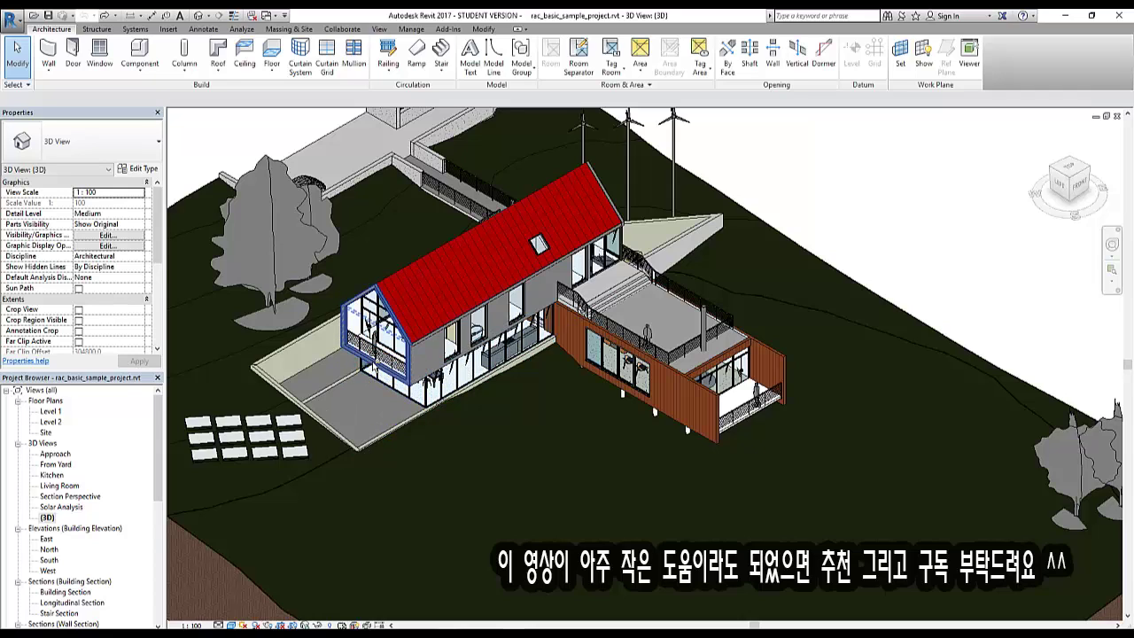
middle_click_drag(369, 379, 291, 386, "shift")
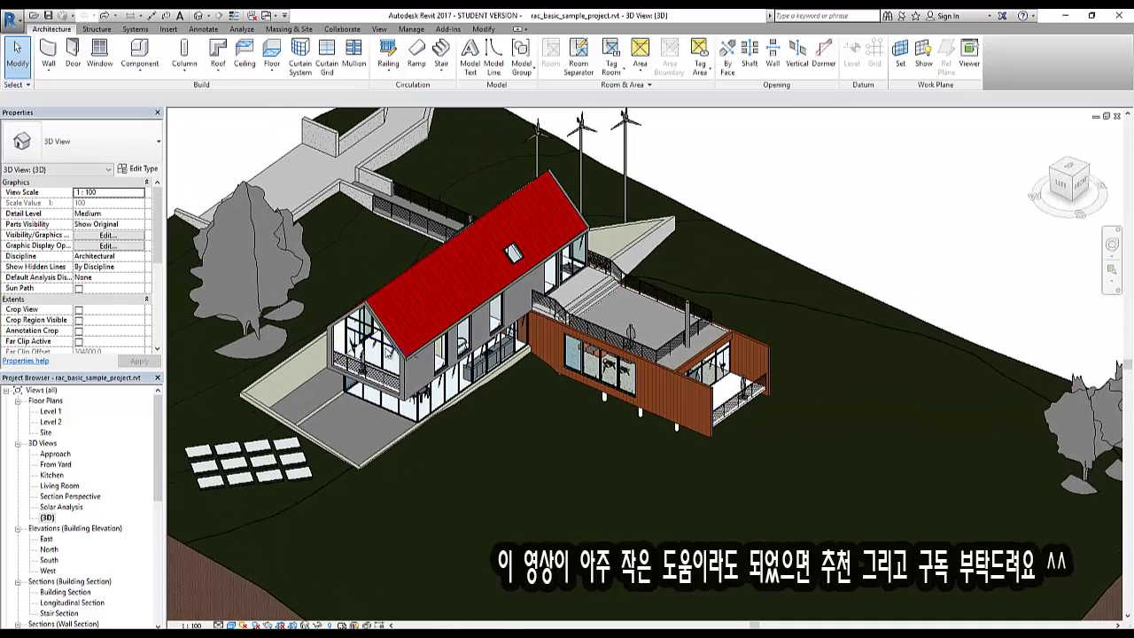